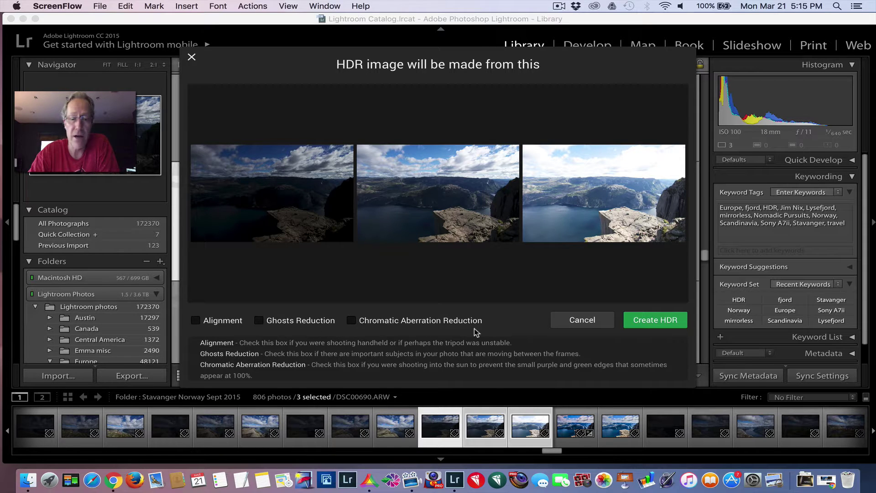
- Bring the HDR merge dialog for the three bracketed fjord exposures into focus
left_click(660, 320)
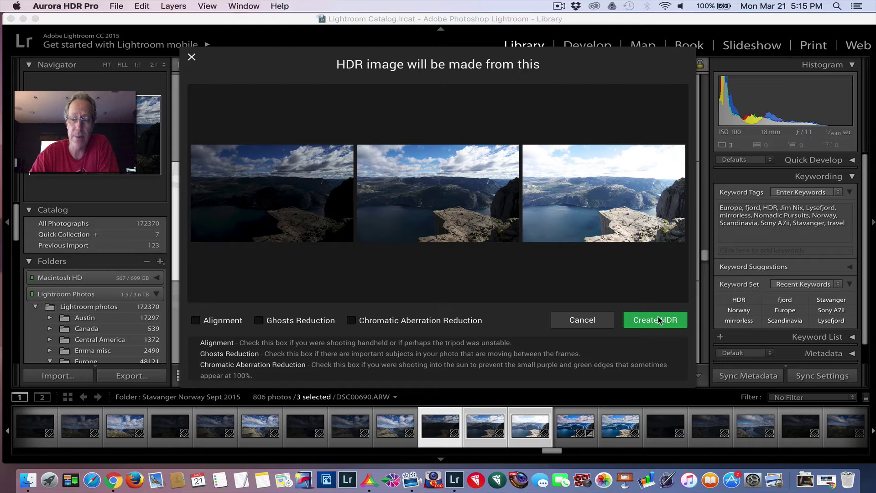
- Create the HDR from the three fjord exposures, opening DSC00691_HDR in Aurora
left_click(660, 320)
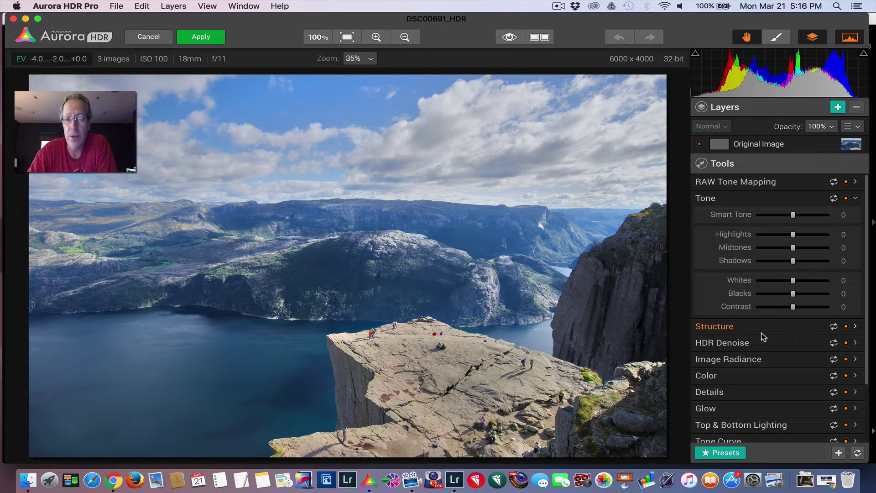
- Reset all adjustments to their defaults and check the Structure and Tone sections
left_click(775, 200)
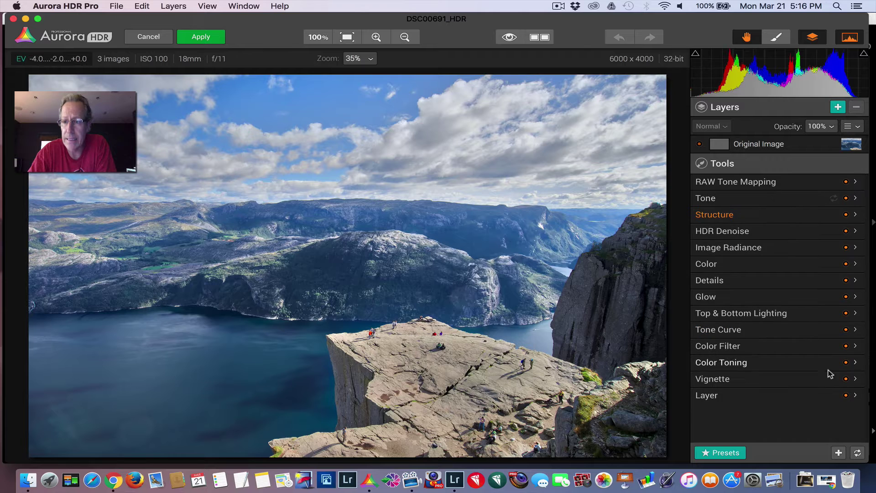
left_click(858, 453)
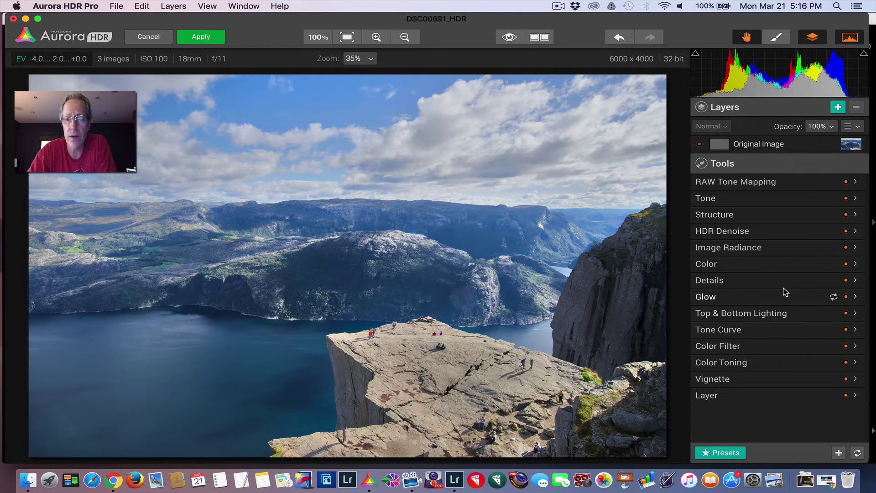
left_click(761, 215)
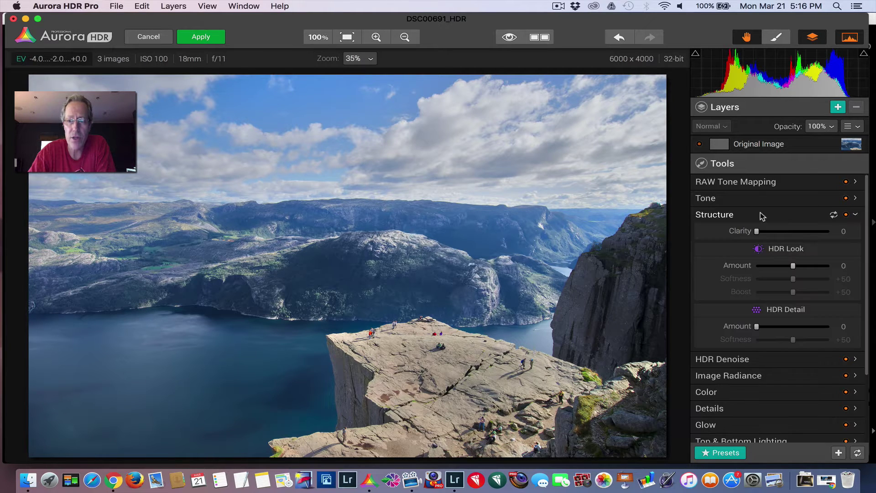
left_click(762, 216)
left_click(761, 198)
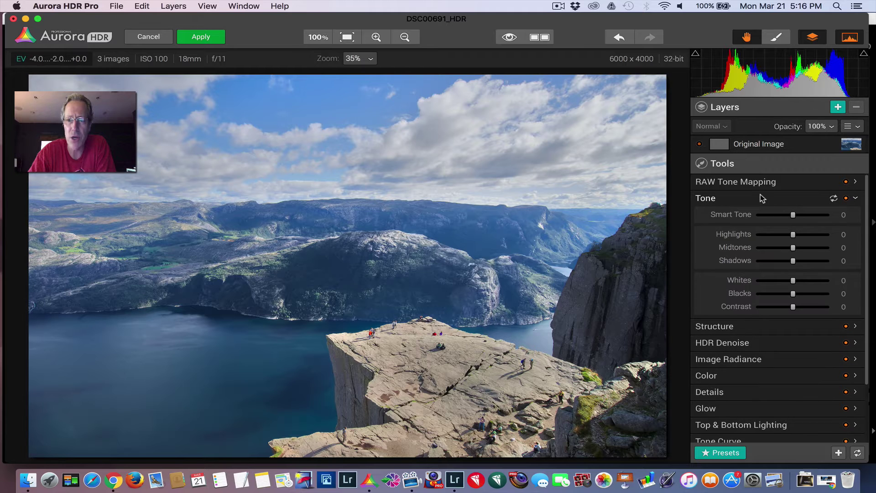
left_click(762, 198)
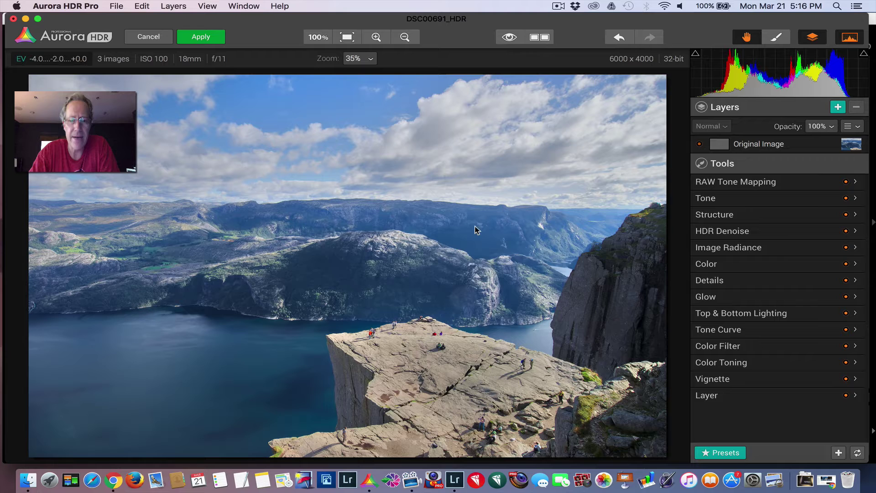
- Compare the reset image with the original, then review the Tone and Structure sliders
left_click(509, 39)
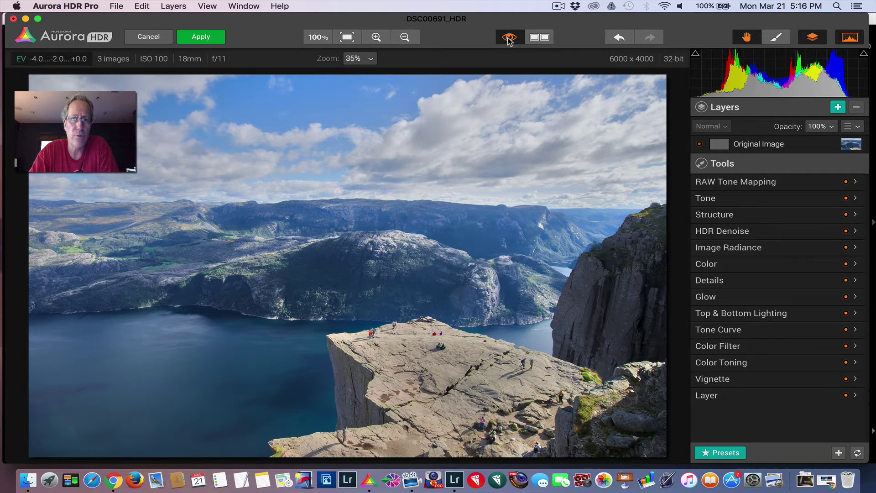
left_click(509, 39)
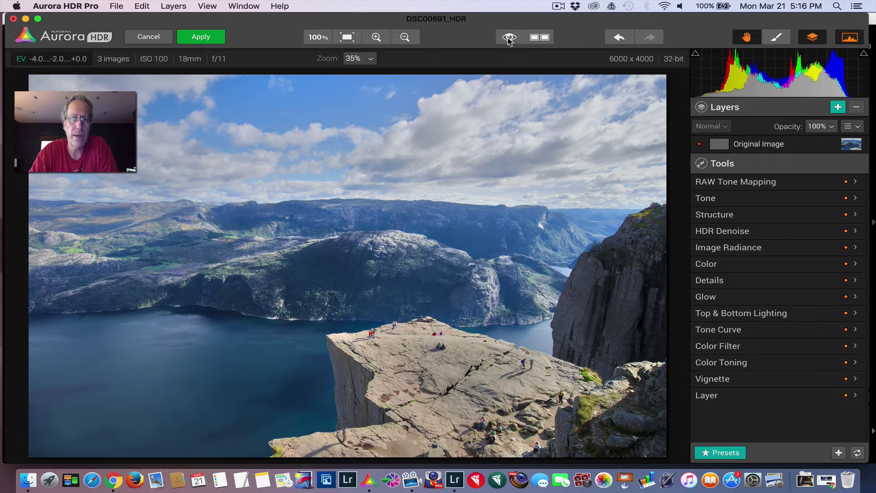
left_click(509, 39)
left_click(509, 40)
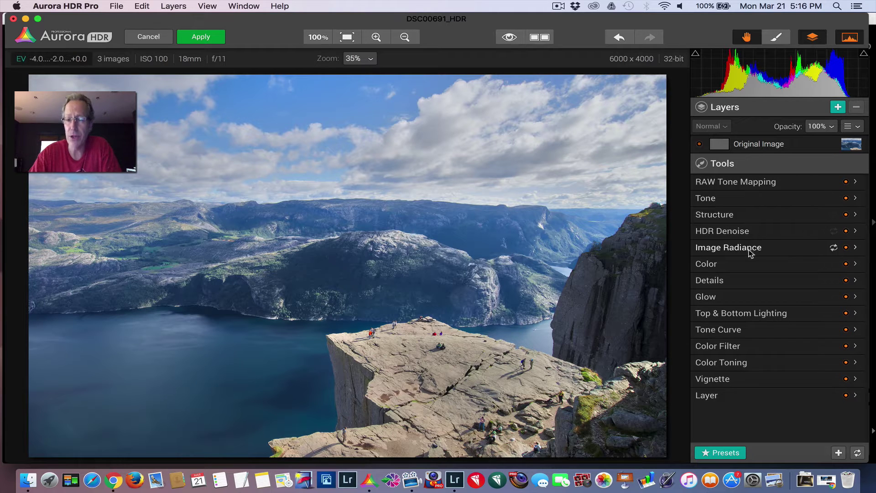
left_click(741, 199)
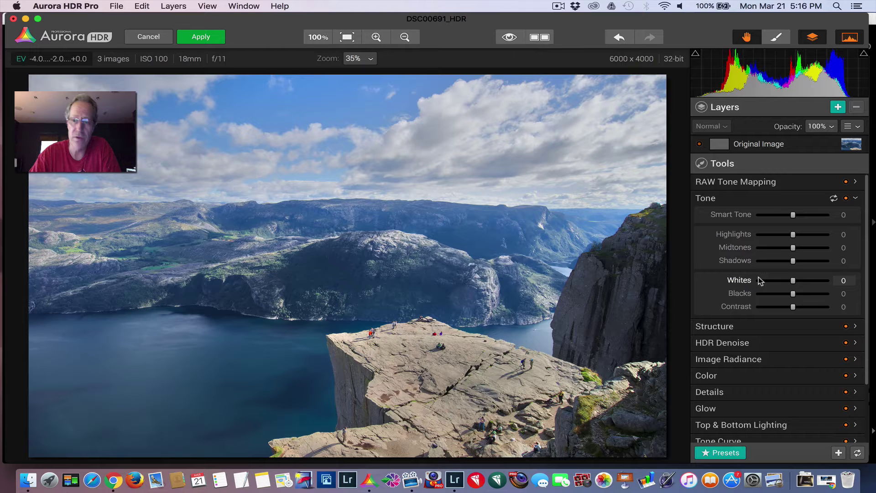
left_click(765, 201)
left_click(764, 220)
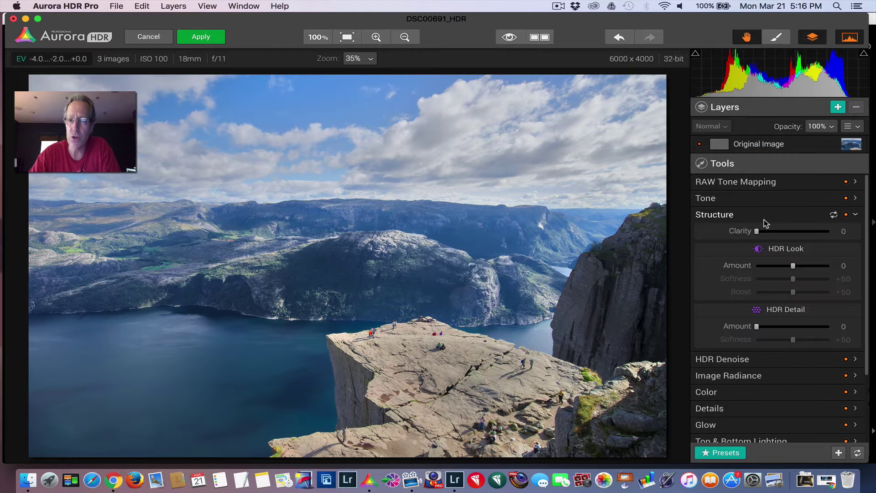
left_click(762, 220)
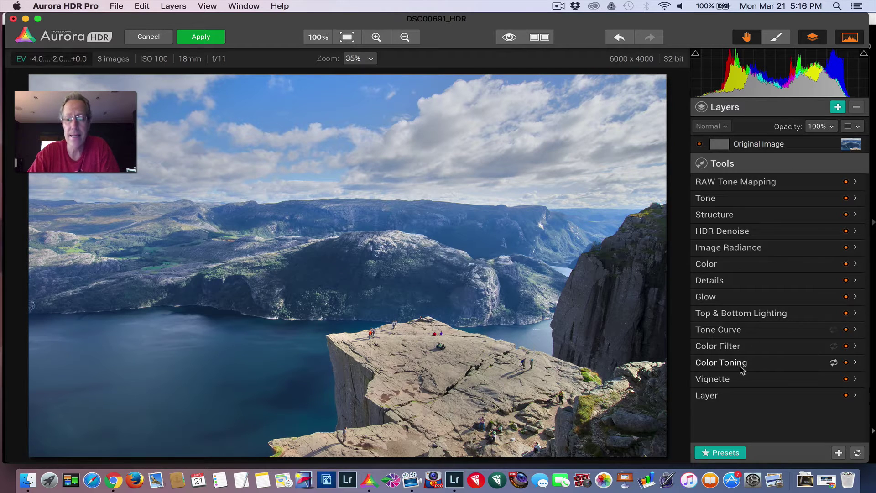
- Browse the Dramatic and Landscape preset categories, settling on Realistic HDR
left_click(723, 454)
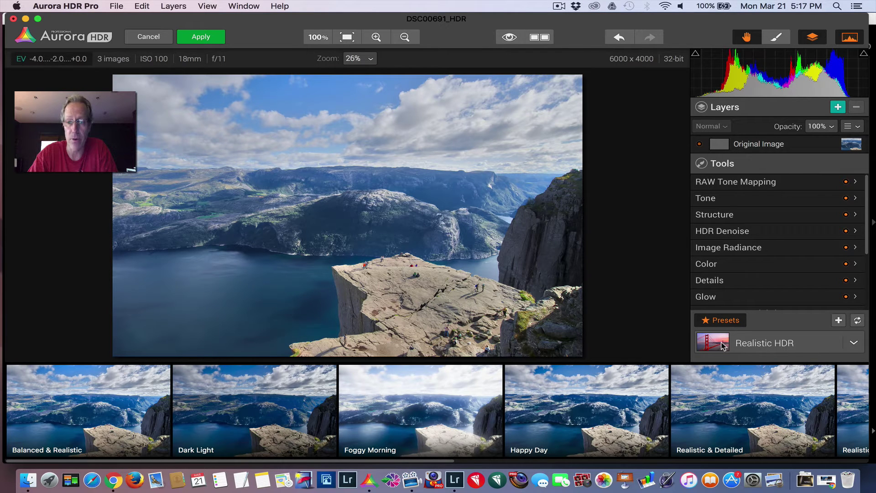
left_click(722, 345)
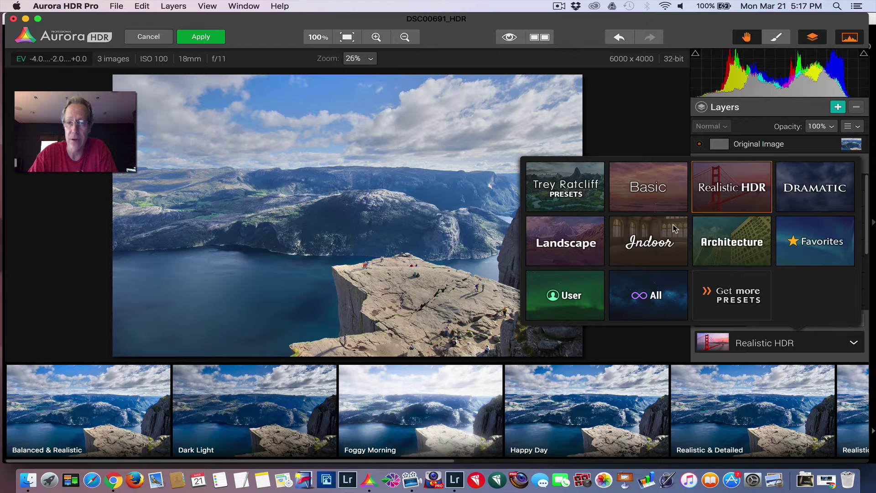
left_click(804, 196)
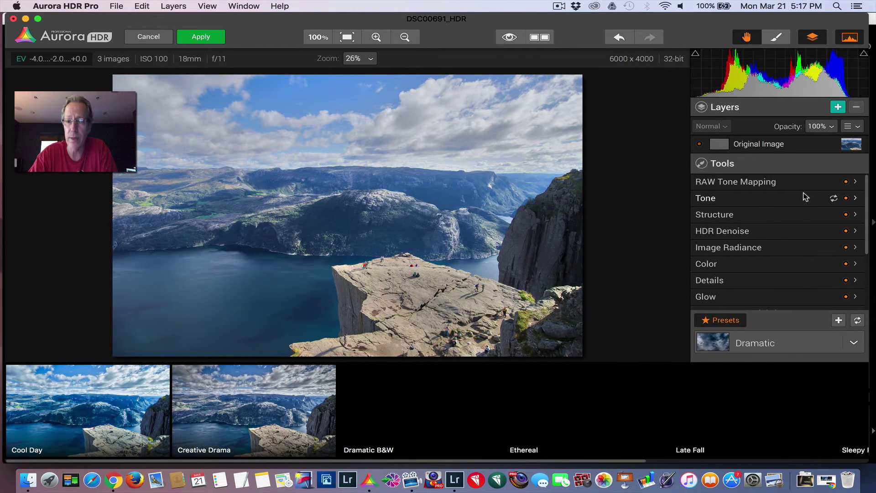
scroll(578, 445, "right", 3)
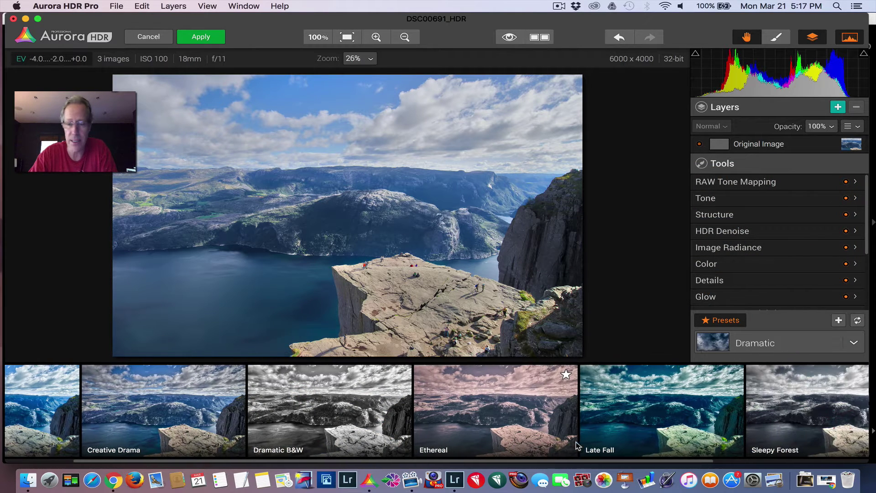
scroll(593, 443, "left", 3)
left_click(706, 344)
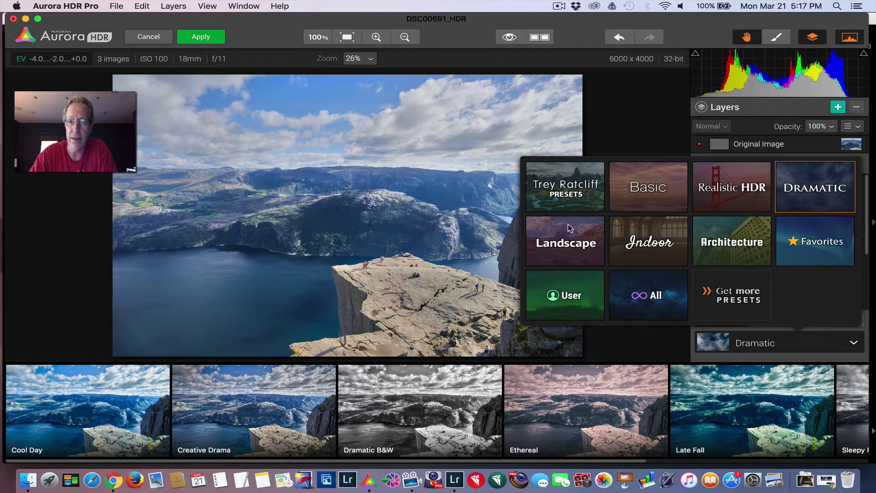
left_click(570, 238)
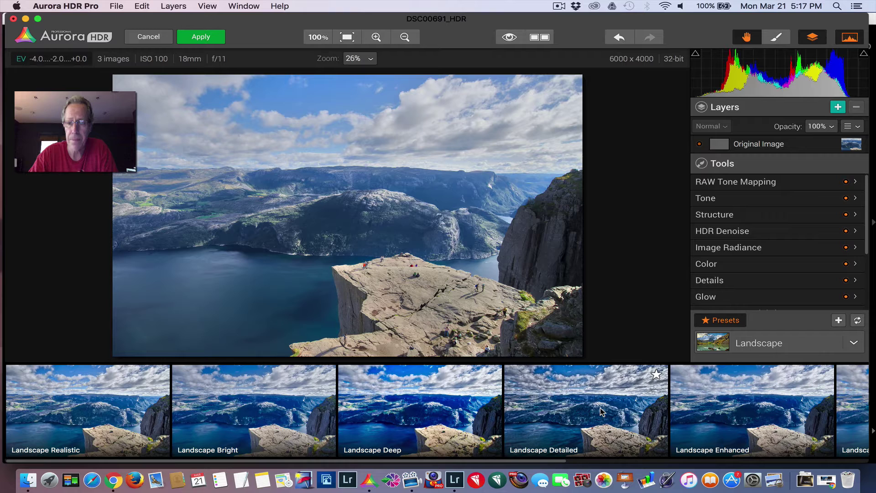
left_click(725, 343)
left_click(734, 191)
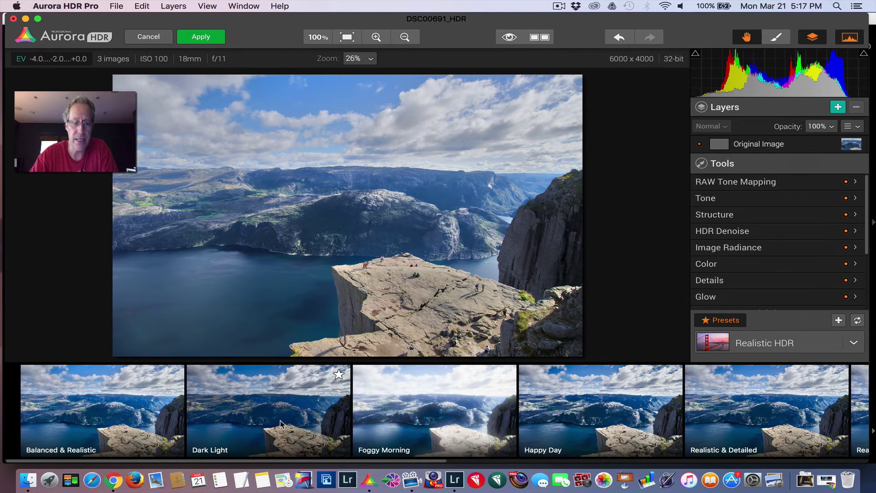
- Apply Balanced & Realistic, compare it with the original, and postpone the update notice
left_click(106, 420)
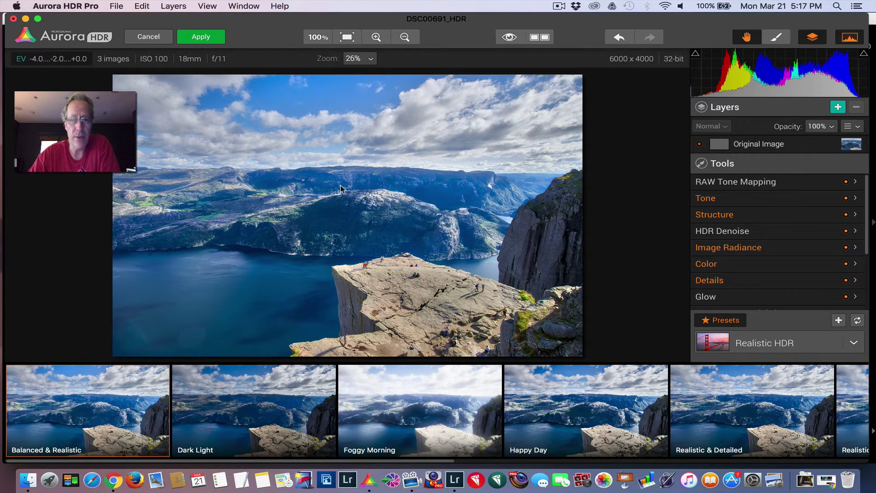
left_click(514, 36)
left_click(513, 36)
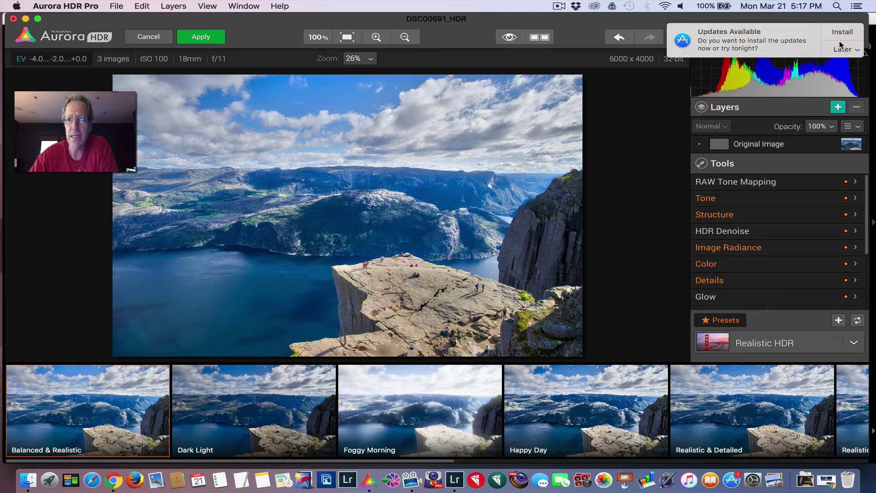
left_click(841, 50)
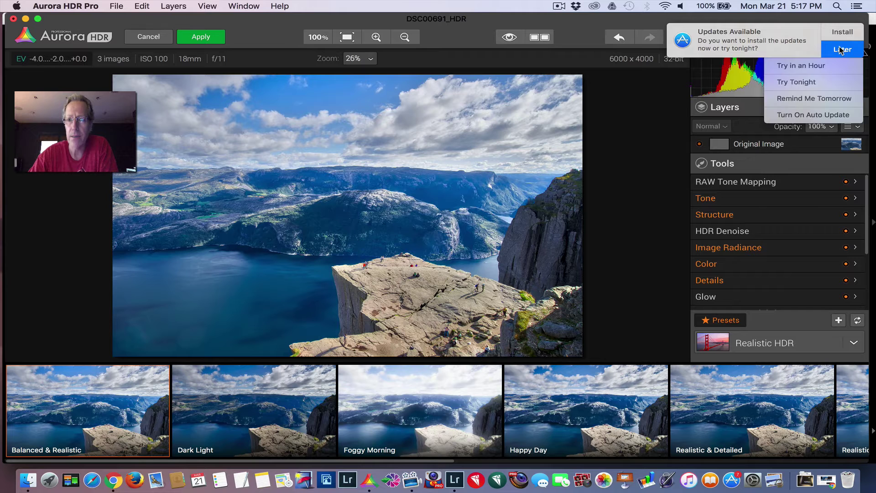
left_click(809, 98)
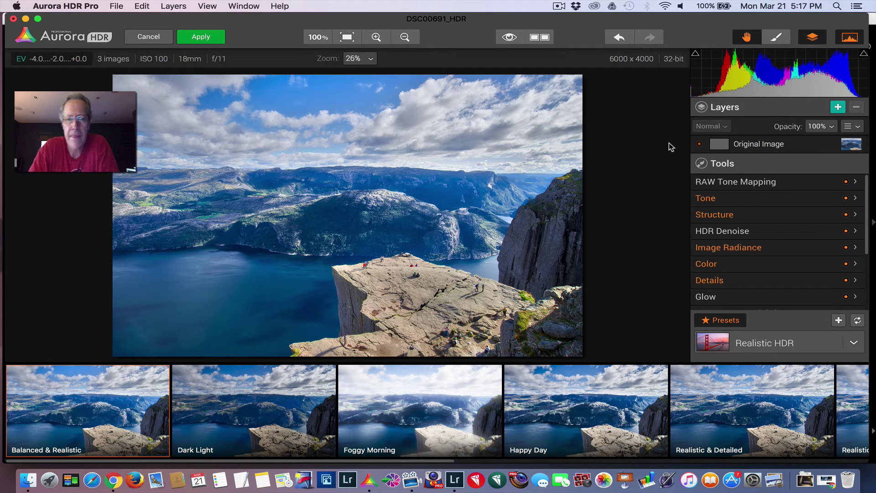
left_click(510, 37)
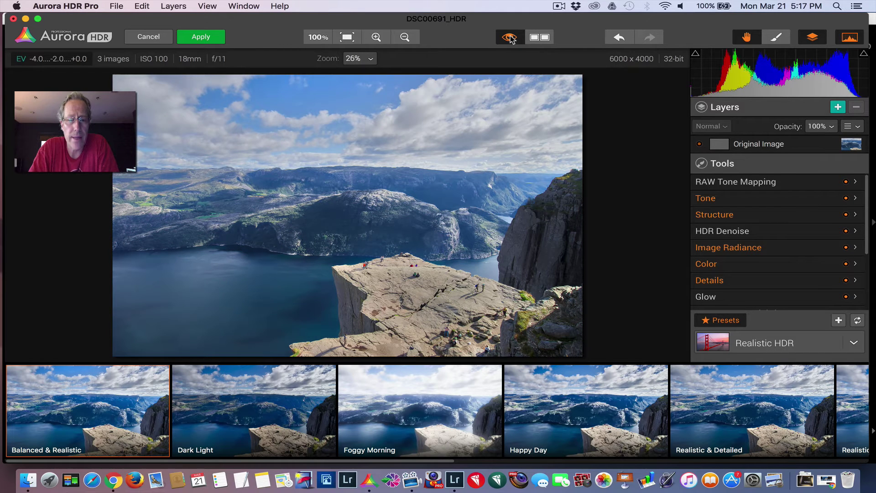
left_click(510, 37)
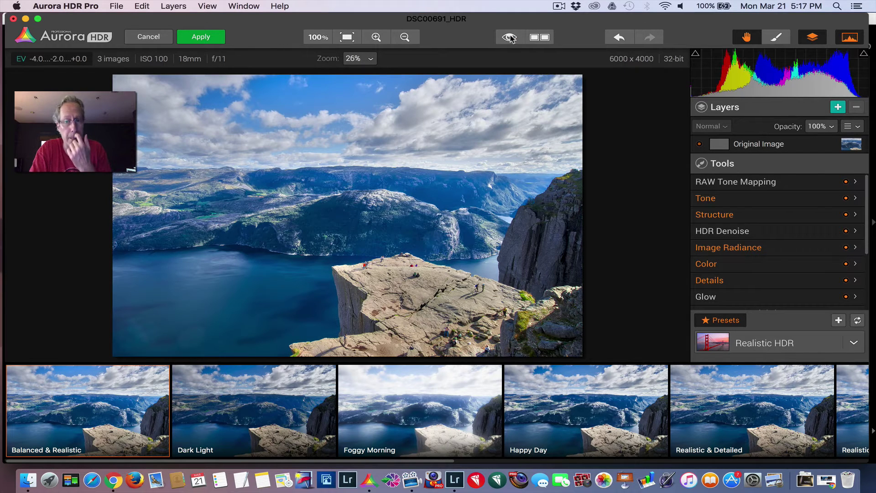
left_click(724, 321)
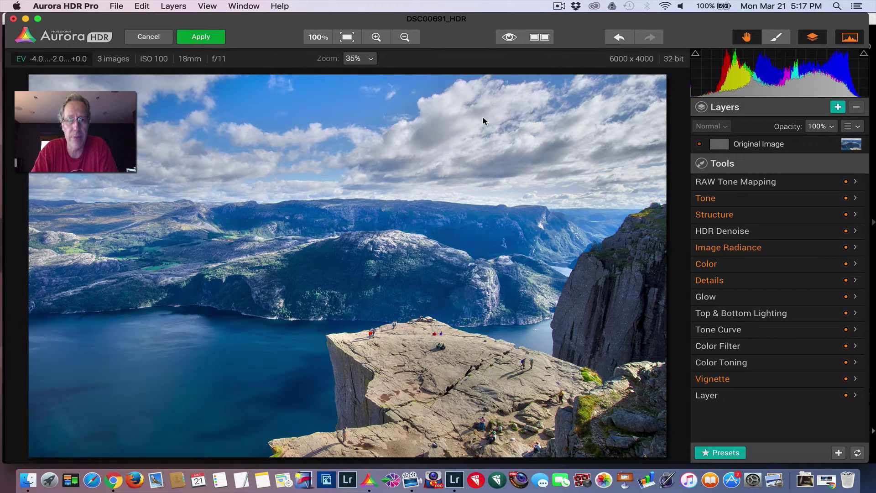
left_click(508, 39)
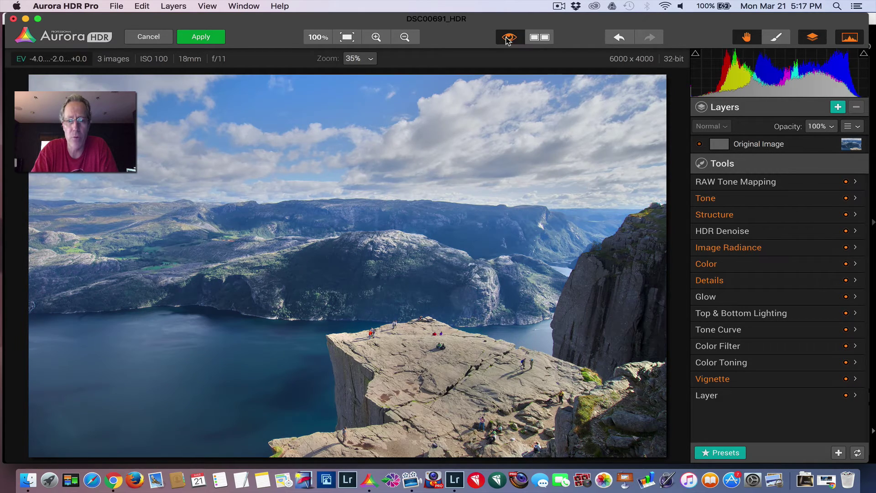
left_click(508, 39)
left_click(508, 39)
left_click(508, 39)
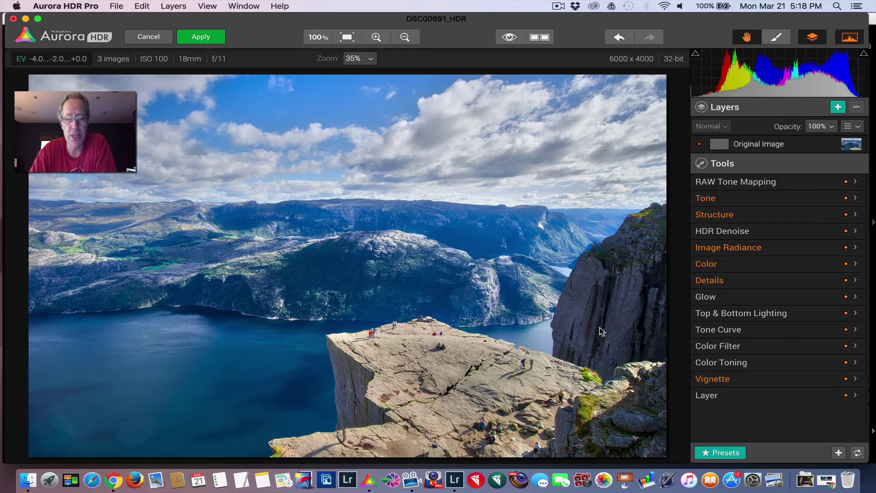
- Raise the base layer's Clarity slightly to about +21
left_click(762, 199)
left_click(762, 199)
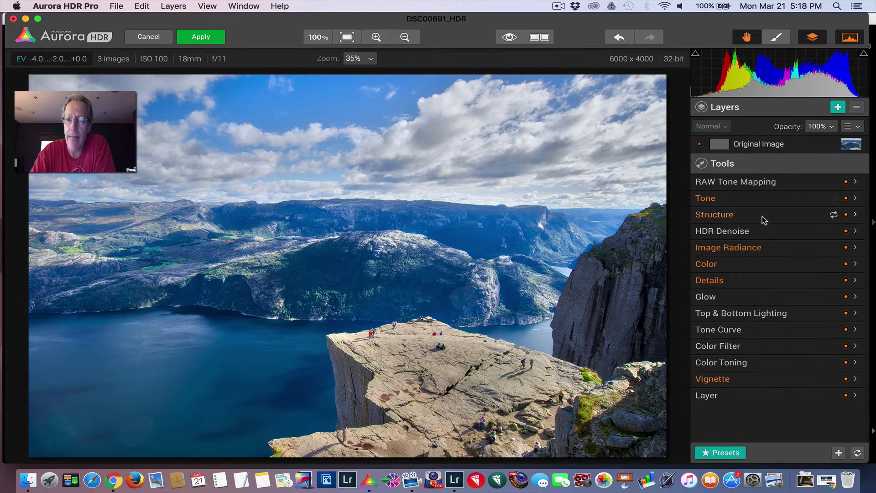
left_click(762, 215)
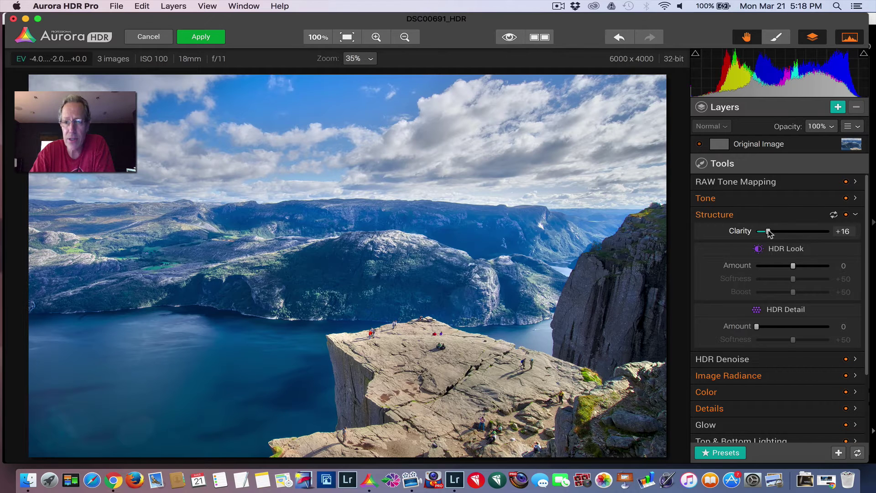
left_click_drag(771, 233, 774, 233)
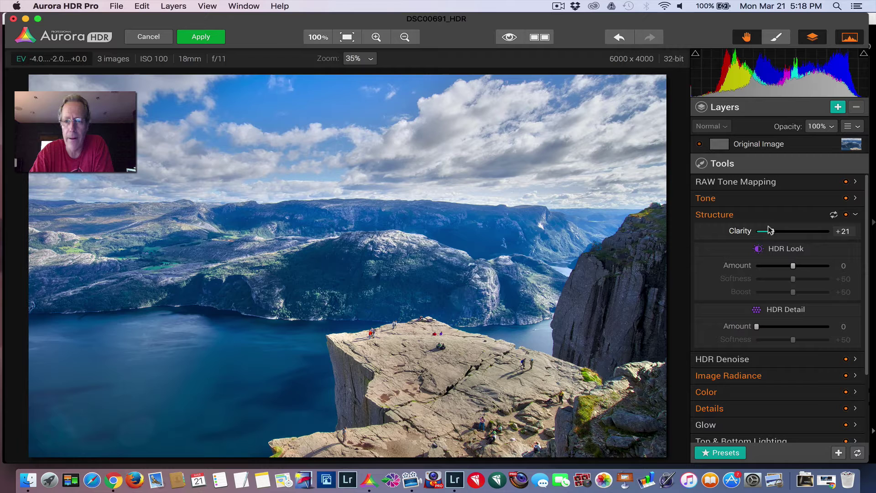
left_click(762, 215)
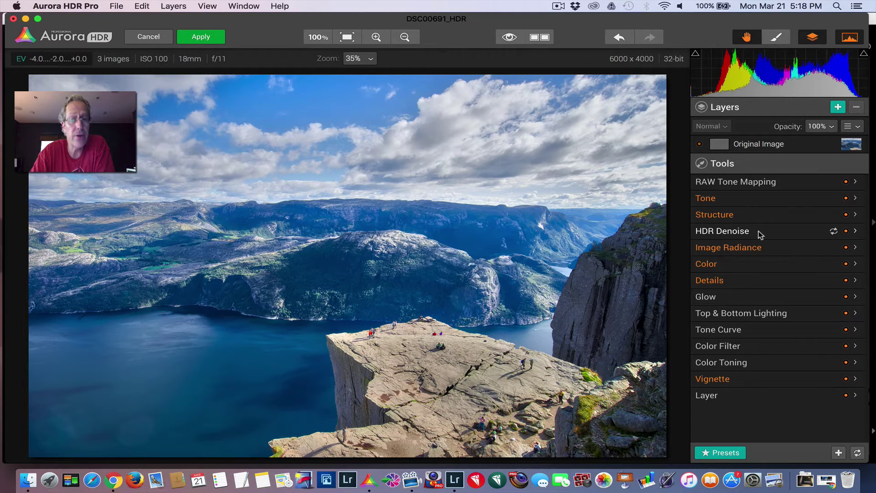
- Look over the Color, Top & Bottom Lighting and Color Filter settings, leaving each collapsed
left_click(759, 265)
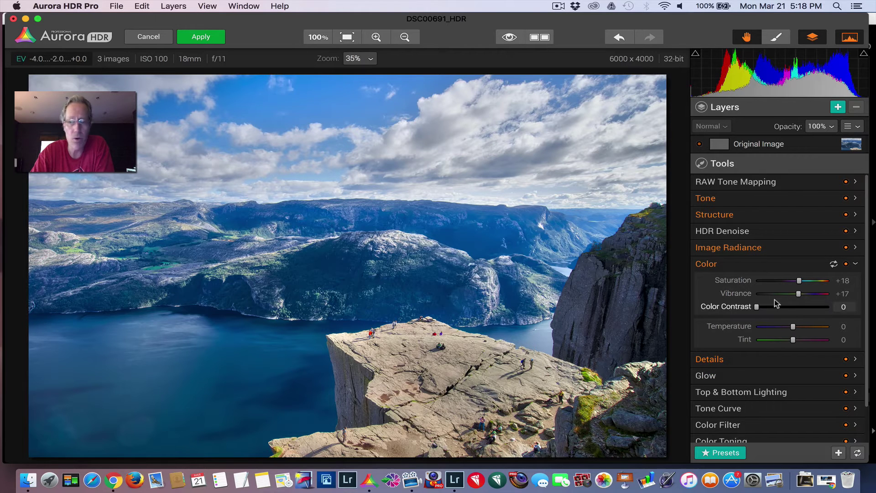
left_click(754, 264)
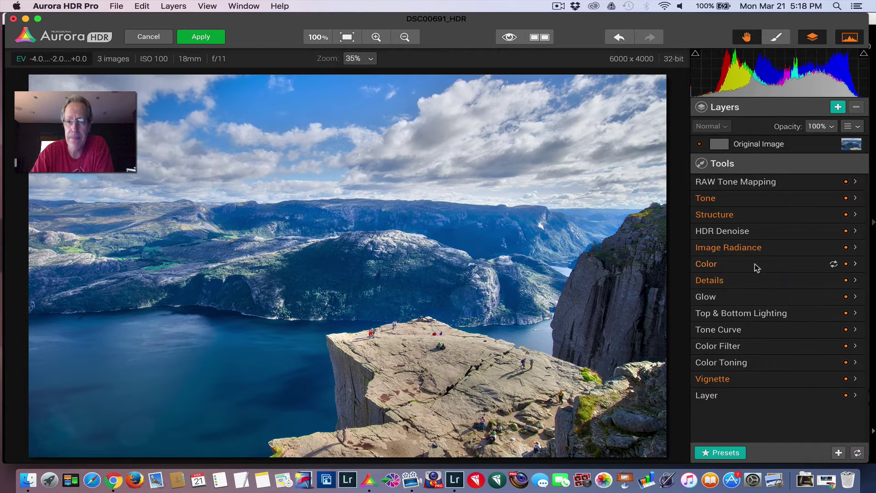
left_click(755, 315)
left_click(754, 314)
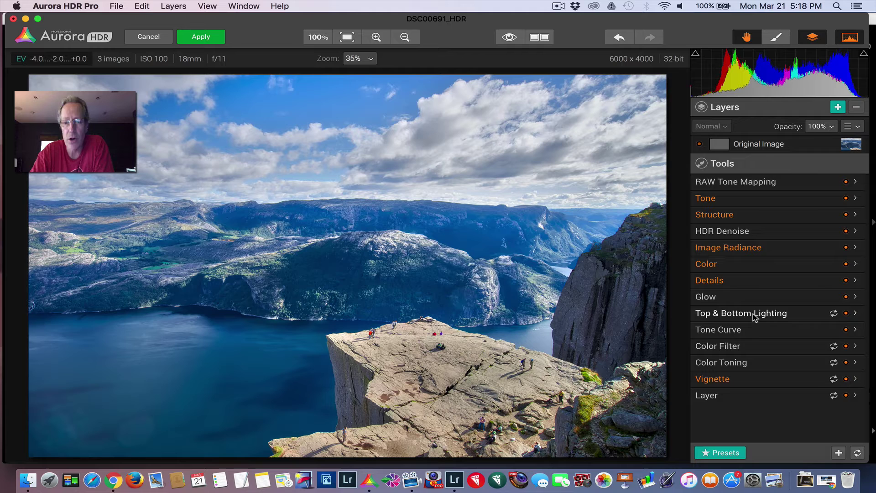
left_click(745, 348)
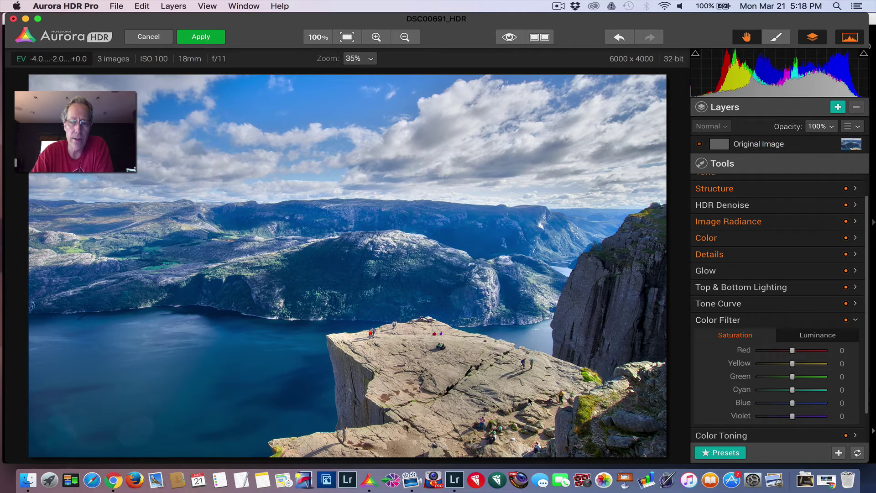
left_click(736, 325)
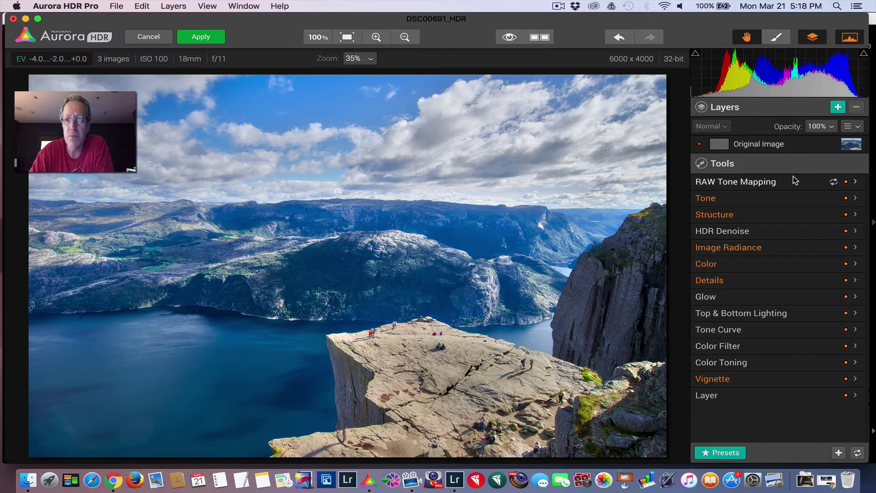
- Add a new adjustment layer named Sky DeNoise and switch to mask painting
left_click(838, 108)
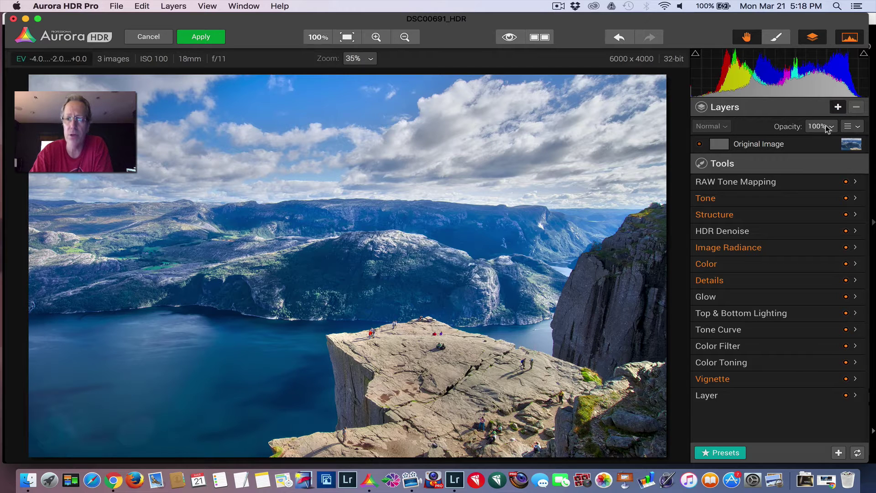
type("Sky DeNoise")
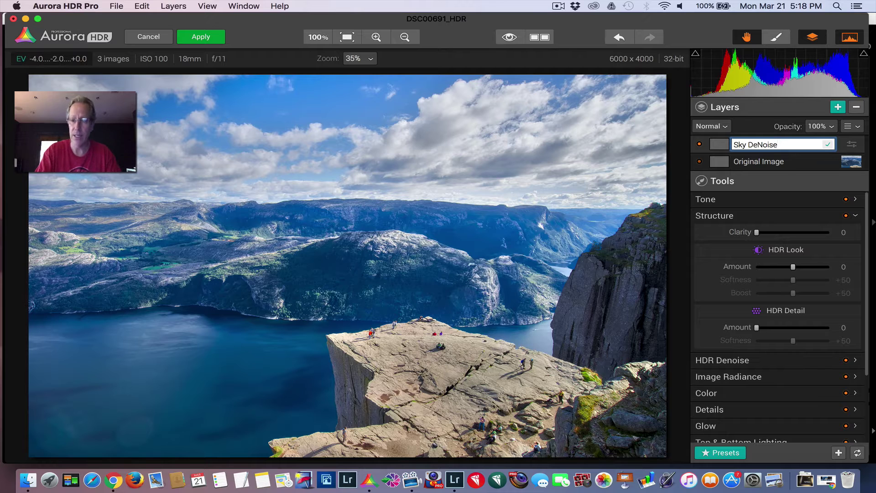
key("Return")
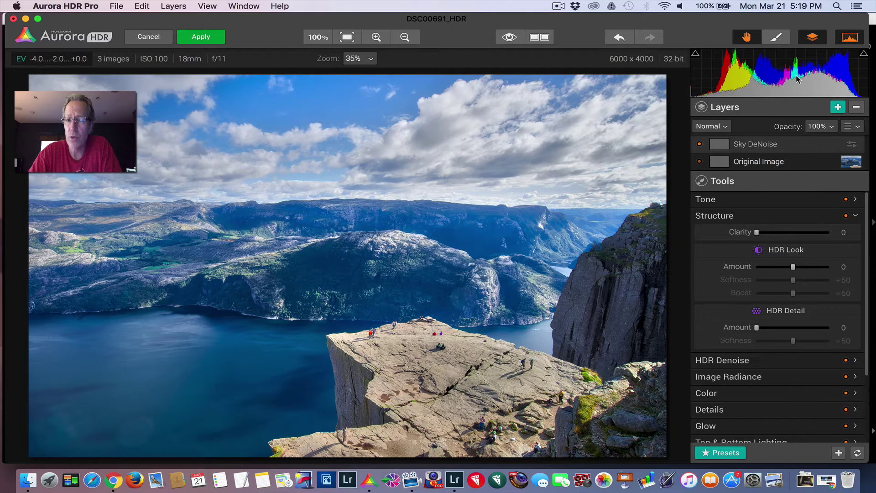
left_click(778, 40)
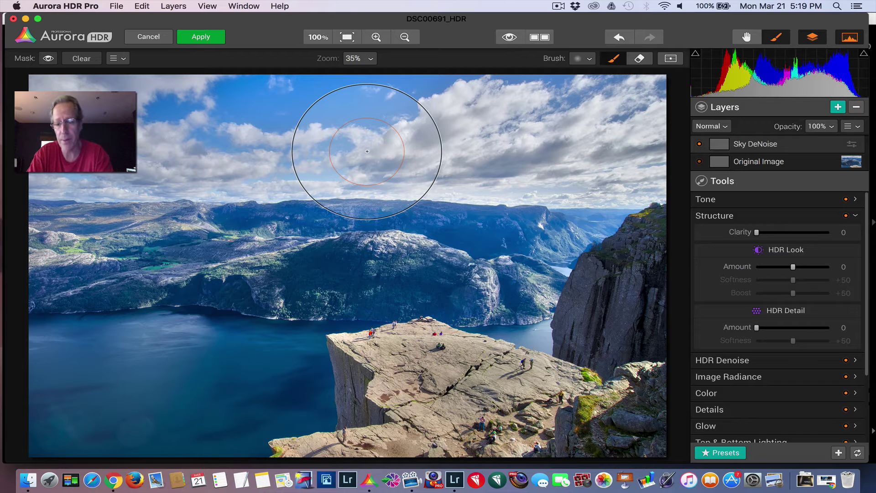
- Set the mask brush to softness 70 and size 152, then paint the first sky strokes
key("bracketleft")
key("bracketleft")
key("bracketleft")
key("bracketleft")
key("bracketleft")
key("bracketleft")
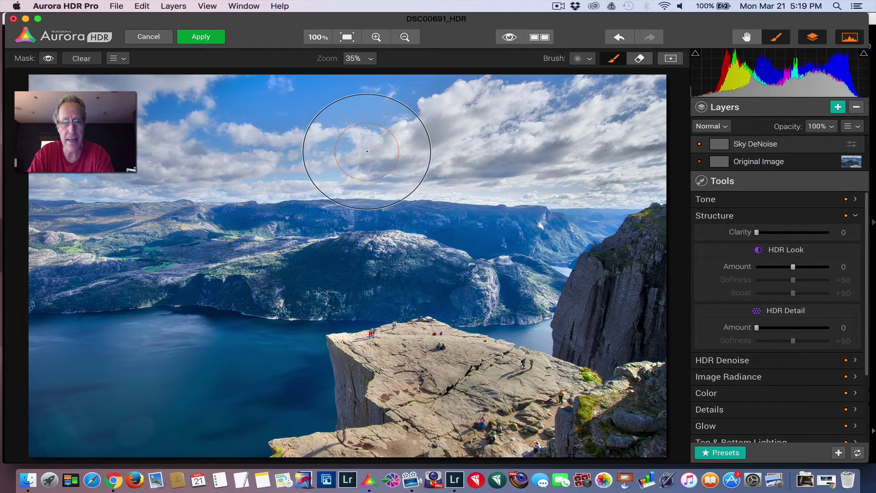
key("bracketleft")
key("bracketleft")
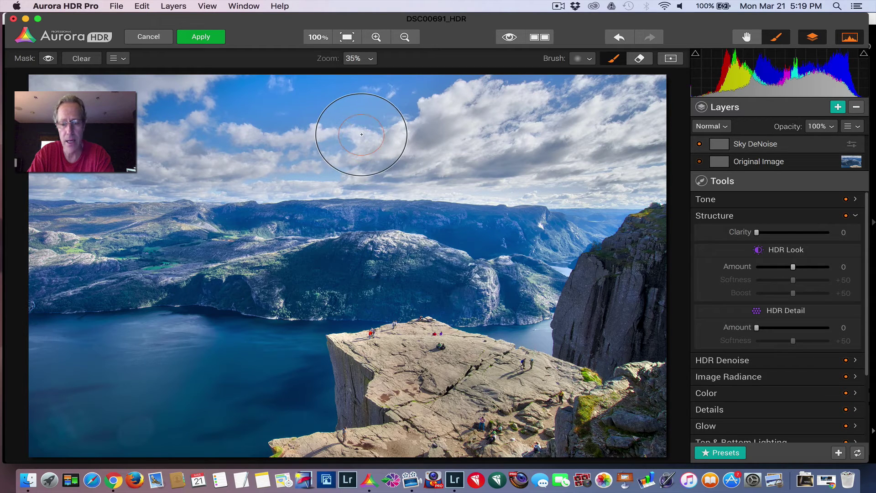
key("bracketright")
key("bracketright")
key("bracketright")
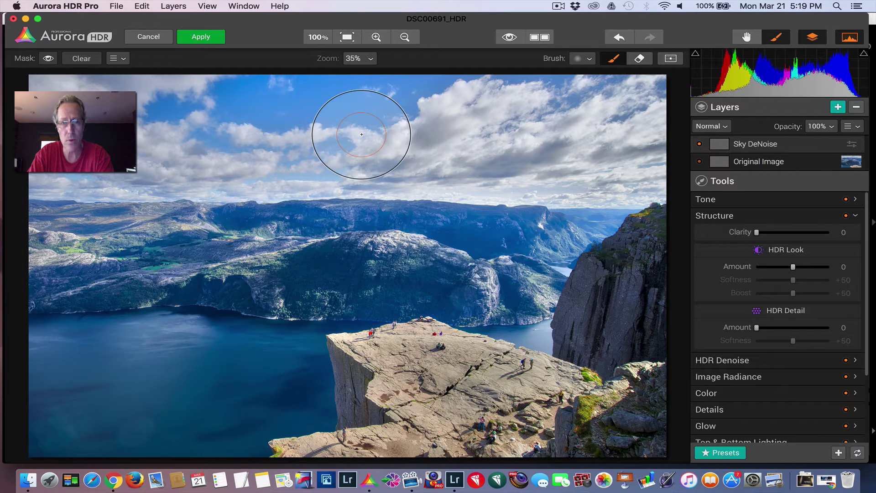
key("bracketleft")
key("bracketleft")
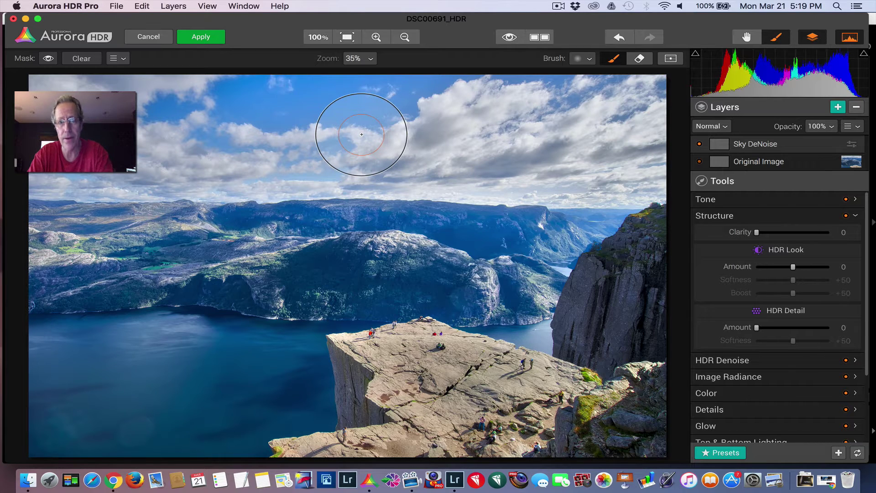
left_click(587, 60)
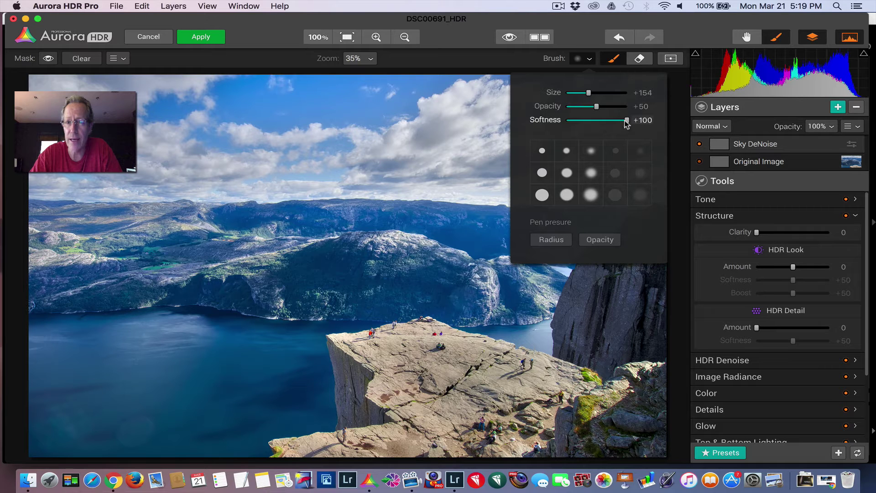
mouse_move(626, 120)
left_mouse_down()
mouse_move(601, 121)
mouse_move(609, 121)
left_mouse_up()
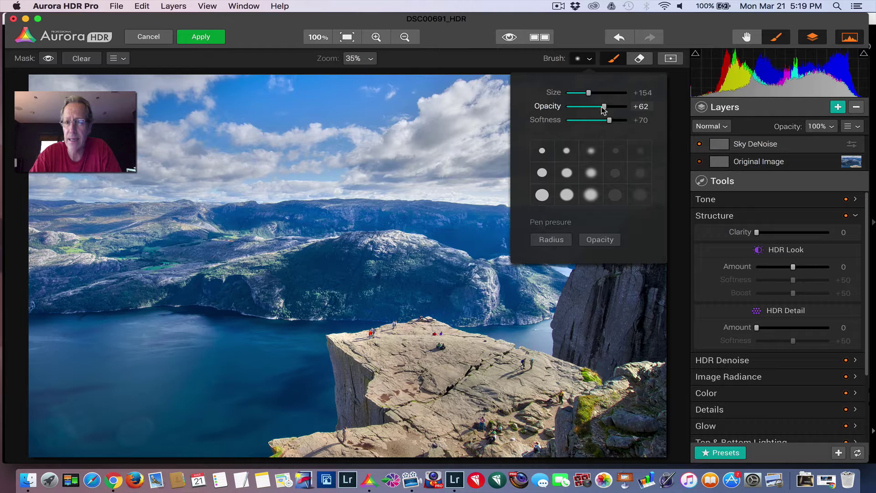
left_click_drag(588, 93, 589, 95)
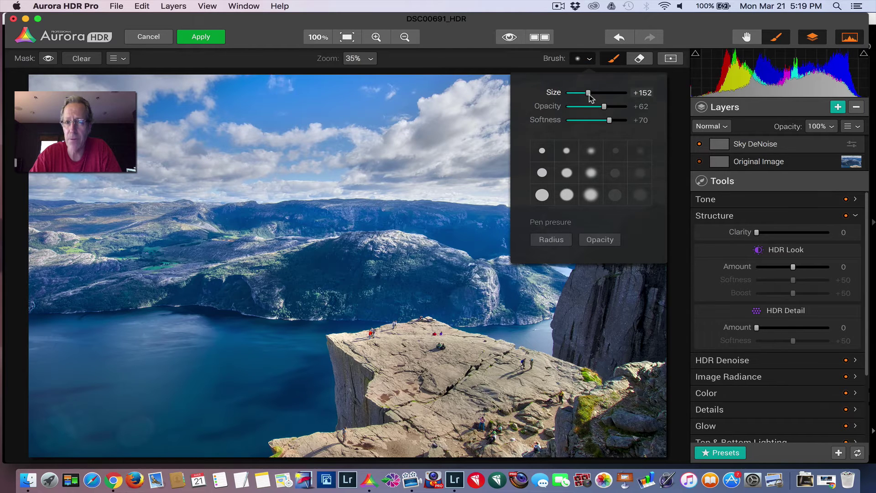
left_click(410, 153)
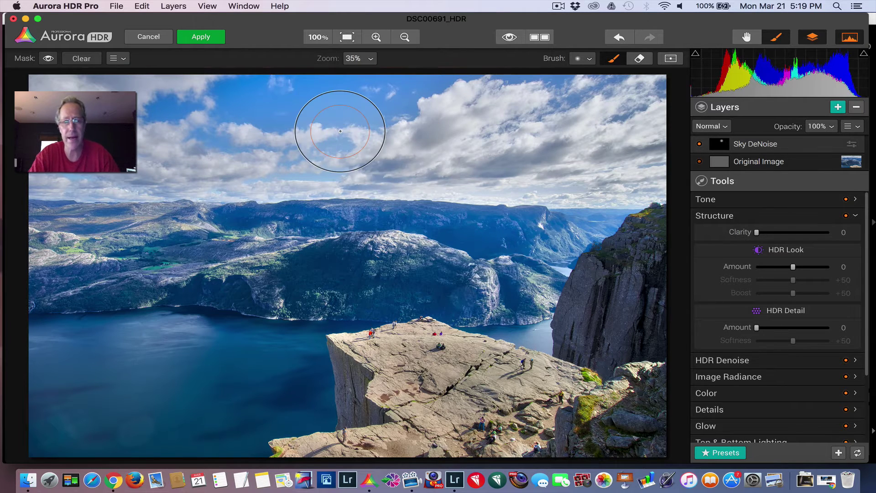
mouse_move(340, 131)
left_mouse_down()
mouse_move(231, 122)
mouse_move(178, 106)
mouse_move(184, 110)
left_mouse_up()
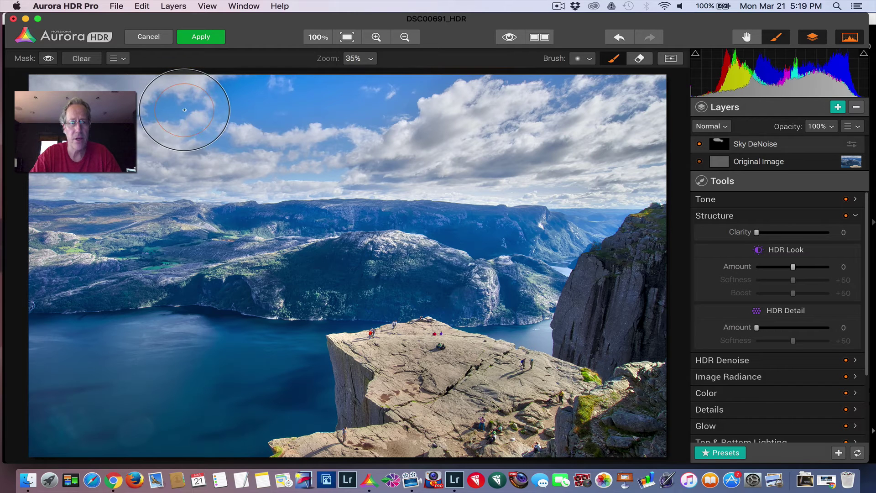
- Show the red mask overlay and paint the Sky DeNoise mask across the sky to the hills
left_click(48, 59)
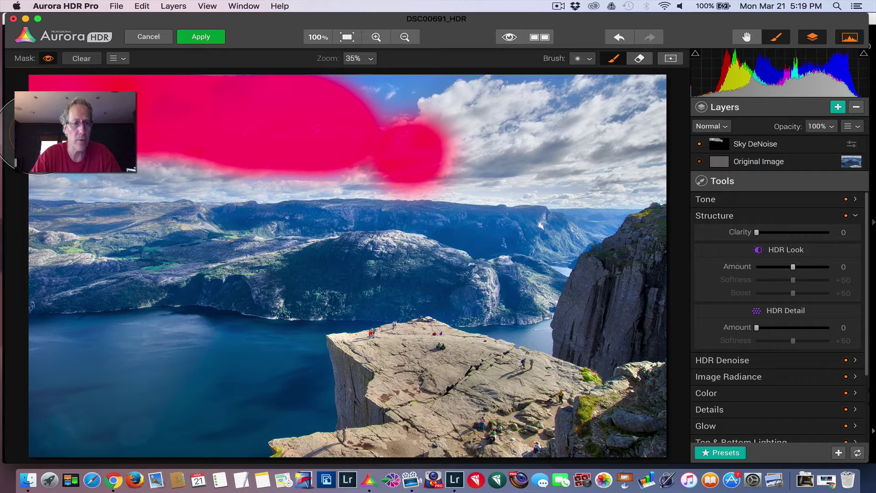
key("super+z")
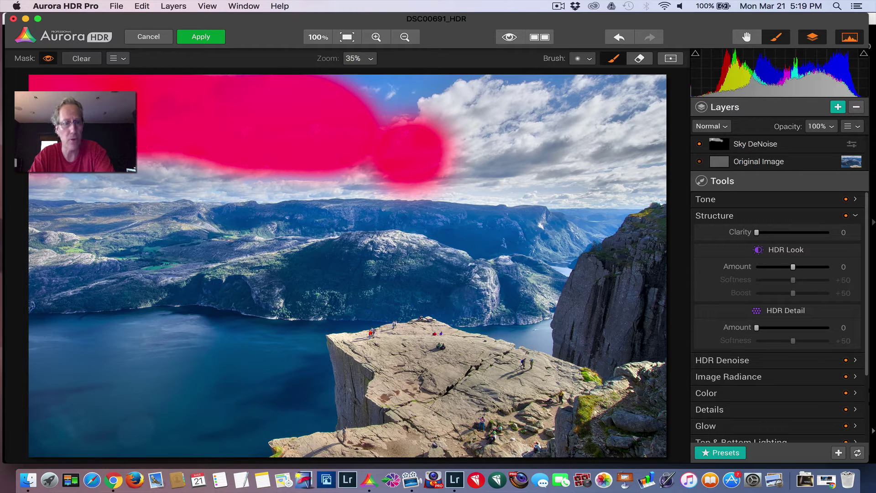
mouse_move(110, 173)
left_mouse_down()
mouse_move(41, 182)
mouse_move(88, 178)
left_mouse_up()
mouse_move(159, 176)
left_mouse_down()
mouse_move(420, 166)
mouse_move(348, 94)
mouse_move(459, 94)
left_mouse_up()
mouse_move(579, 93)
left_mouse_down()
mouse_move(650, 91)
mouse_move(647, 189)
mouse_move(442, 170)
mouse_move(466, 134)
mouse_move(618, 137)
left_mouse_up()
key("bracketleft")
key("bracketleft")
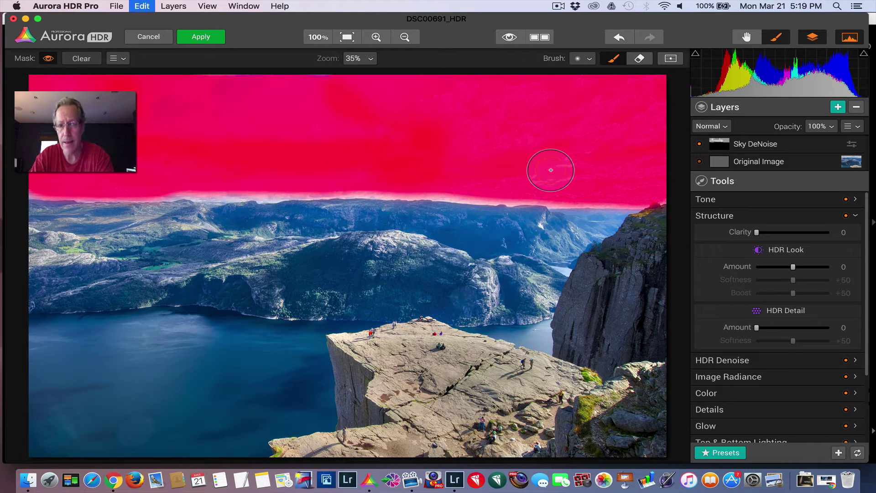
mouse_move(624, 195)
left_mouse_down()
mouse_move(653, 198)
mouse_move(519, 209)
mouse_move(406, 197)
mouse_move(21, 197)
left_mouse_up()
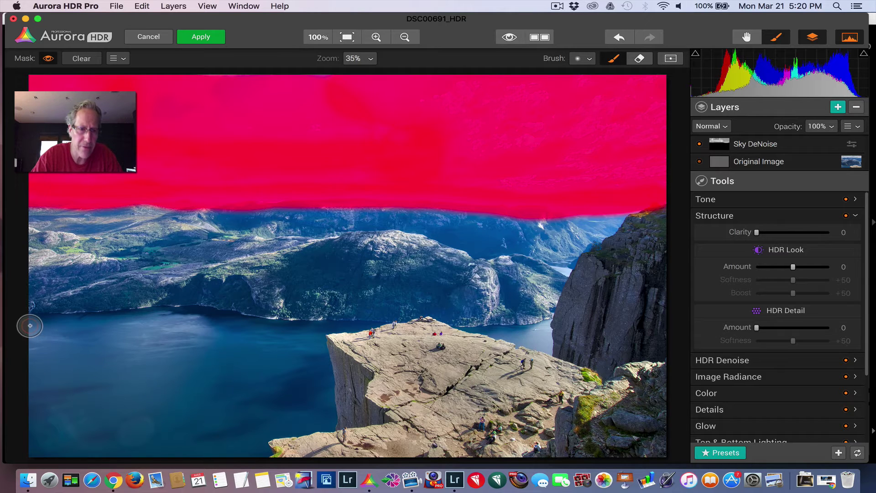
- Paint the mask over the fjord lake at the lower left with a larger brush
mouse_move(25, 324)
left_mouse_down()
mouse_move(277, 325)
mouse_move(316, 338)
mouse_move(323, 400)
mouse_move(322, 425)
mouse_move(262, 433)
mouse_move(251, 444)
mouse_move(257, 450)
mouse_move(31, 450)
left_mouse_up()
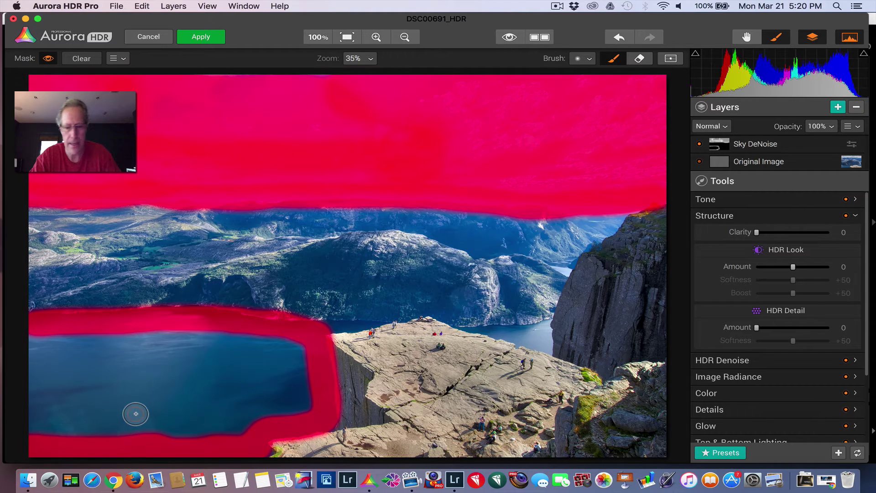
key("bracketright")
key("bracketright")
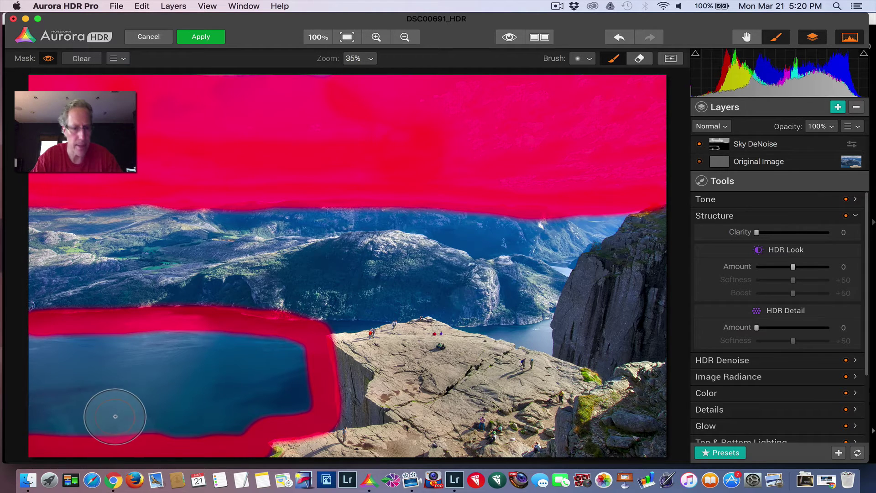
mouse_move(113, 415)
left_mouse_down()
mouse_move(53, 410)
mouse_move(43, 418)
mouse_move(39, 348)
left_mouse_up()
mouse_move(159, 349)
left_mouse_down()
mouse_move(282, 366)
mouse_move(286, 392)
mouse_move(270, 406)
mouse_move(210, 419)
mouse_move(128, 407)
mouse_move(69, 384)
left_mouse_up()
mouse_move(203, 391)
left_mouse_down()
mouse_move(28, 428)
mouse_move(111, 411)
mouse_move(281, 356)
left_mouse_up()
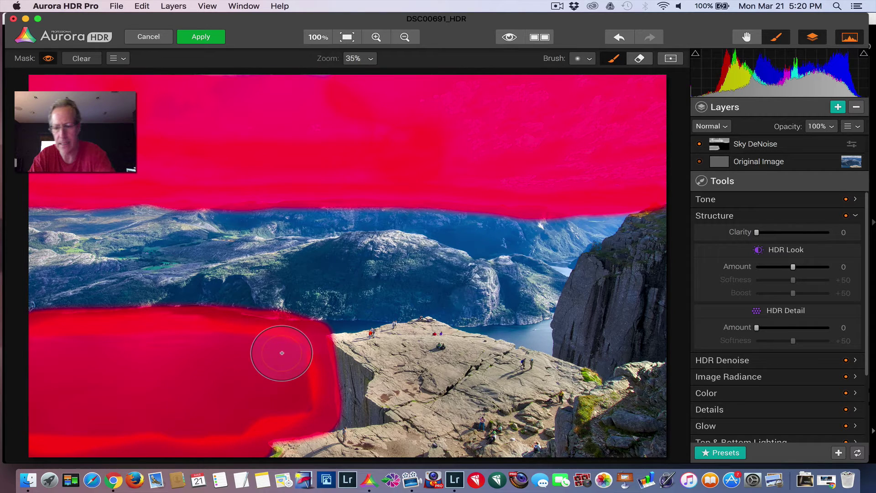
- Mask the water strip along the cliff edge and beside the plateau with a smaller brush
key("bracketleft")
key("bracketleft")
key("bracketleft")
key("bracketleft")
key("bracketleft")
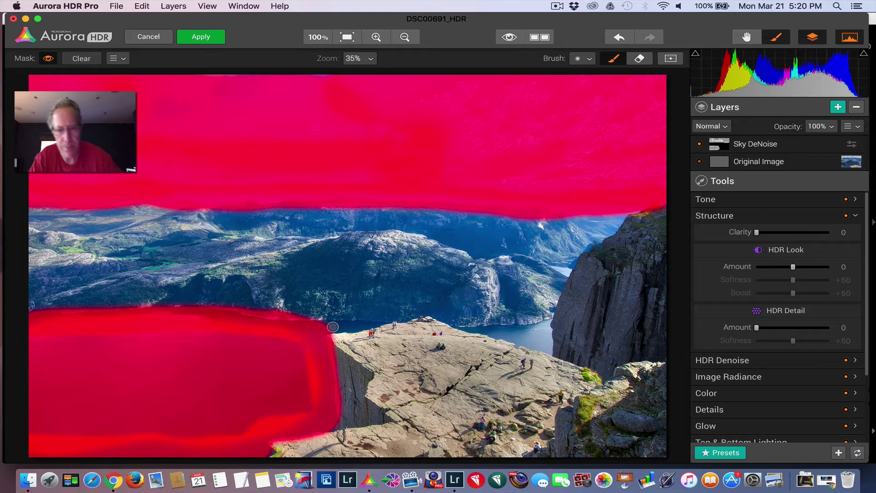
mouse_move(333, 327)
left_mouse_down()
mouse_move(320, 326)
mouse_move(371, 324)
left_mouse_up()
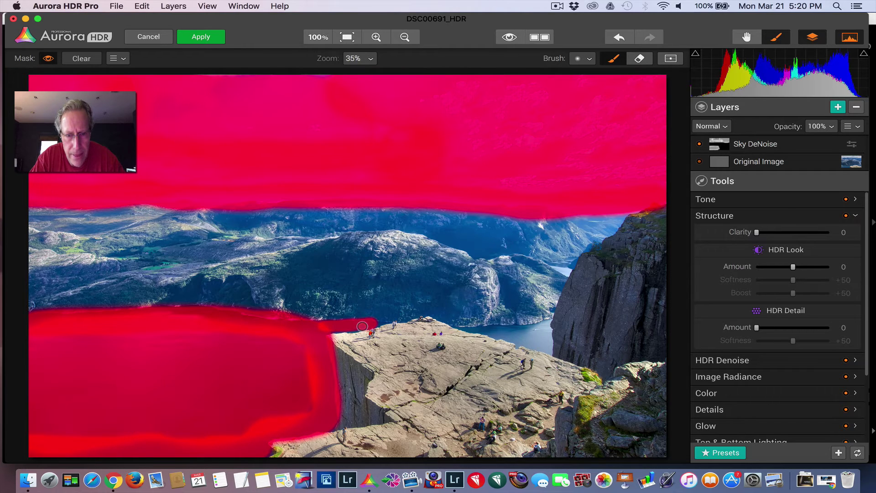
left_click(466, 328)
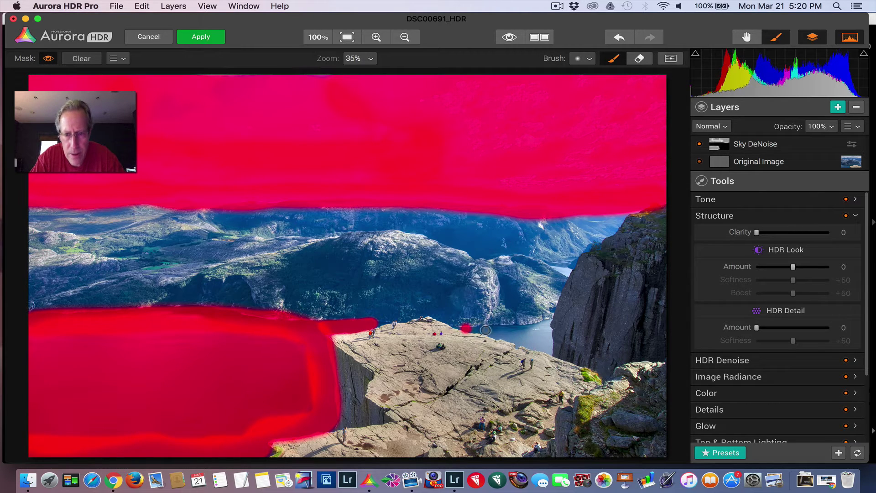
mouse_move(485, 330)
left_mouse_down()
mouse_move(546, 326)
mouse_move(548, 349)
mouse_move(488, 334)
mouse_move(540, 340)
left_mouse_up()
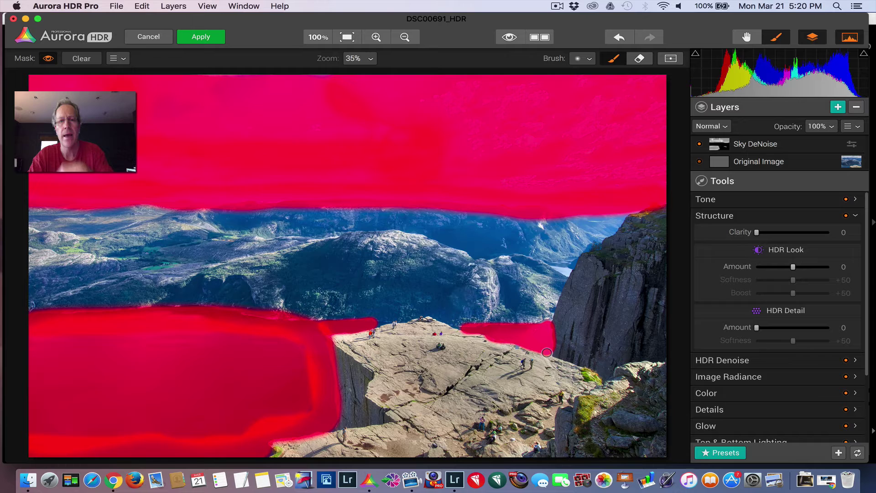
- Hide the mask overlay and set HDR Denoise Amount to +52 on Sky DeNoise
left_click(46, 60)
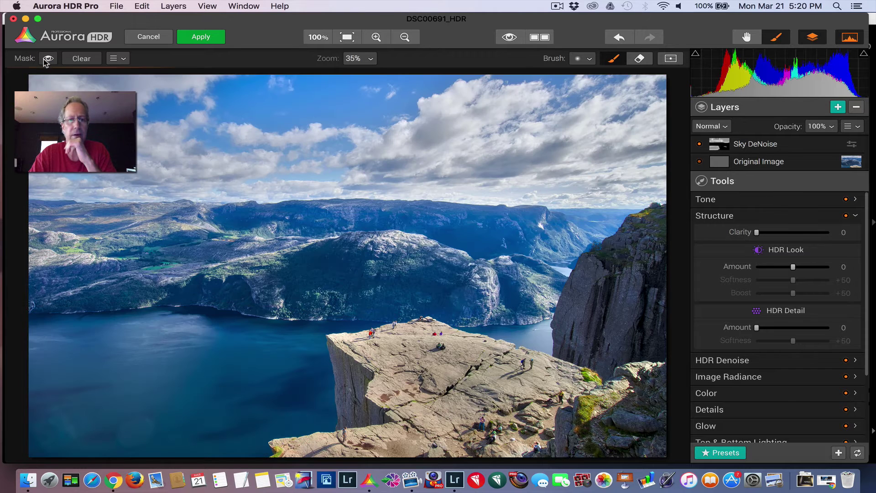
left_click(717, 217)
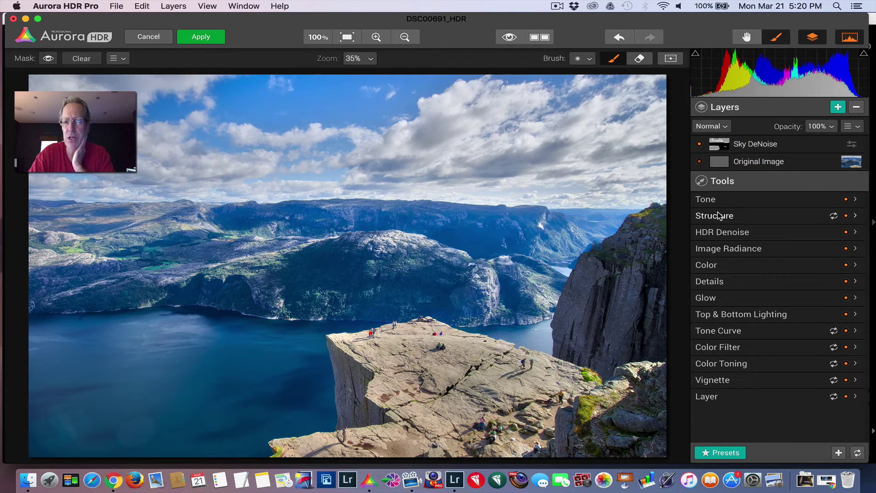
left_click(733, 232)
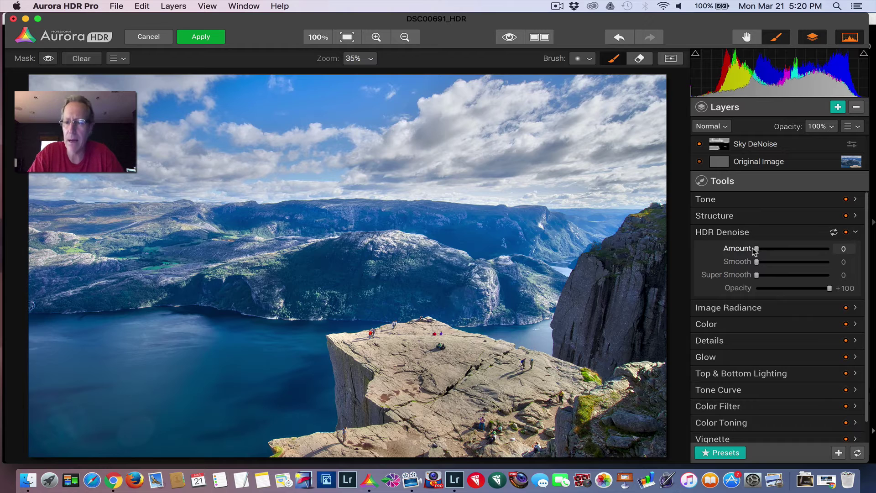
left_click_drag(756, 249, 804, 276)
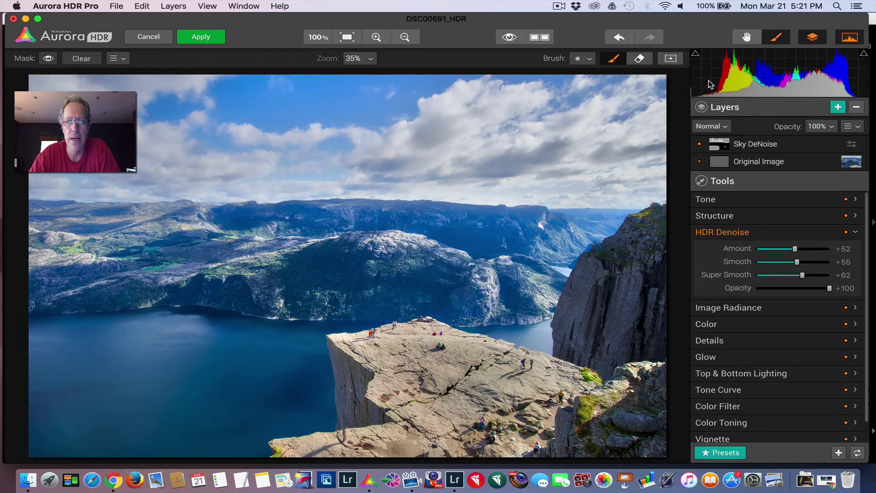
- Compare the edit with the original image and with the Sky DeNoise layer hidden and shown
left_click(509, 37)
left_click(509, 38)
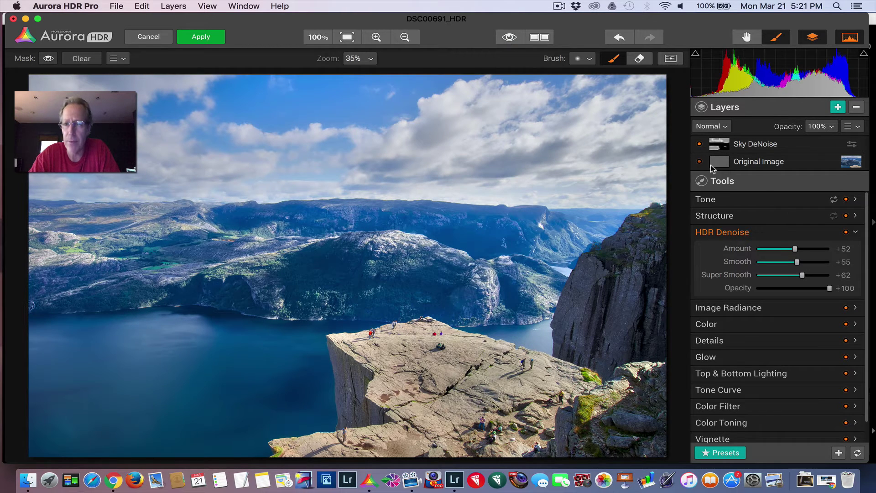
left_click(699, 145)
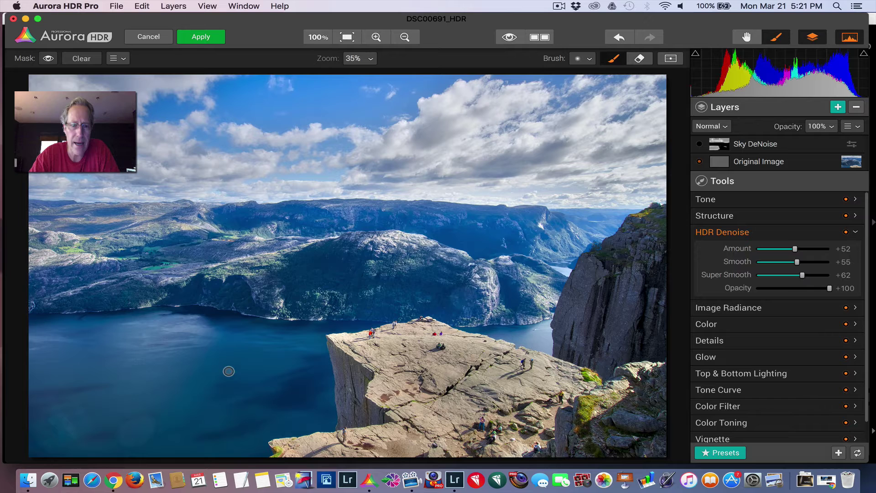
left_click(700, 144)
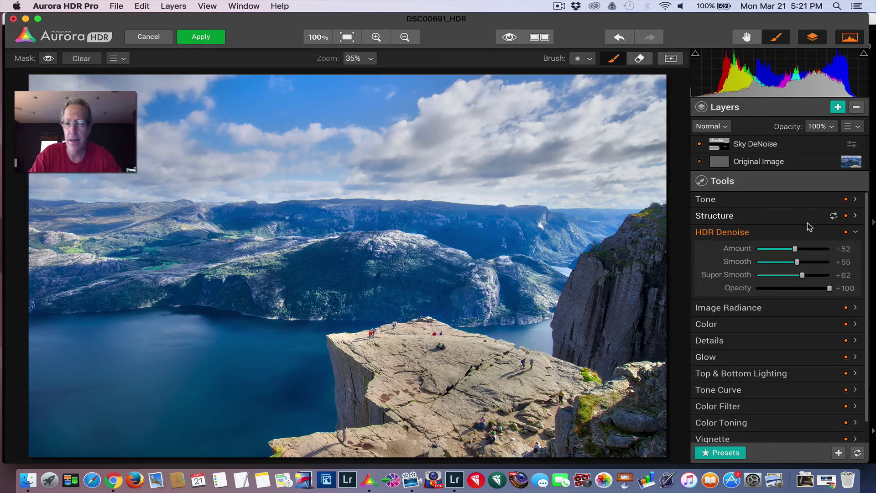
- Raise Sky DeNoise's HDR Denoise Amount to +66 and Smooth to +69, then compare it on and off
left_click_drag(795, 249, 809, 276)
left_click(804, 276)
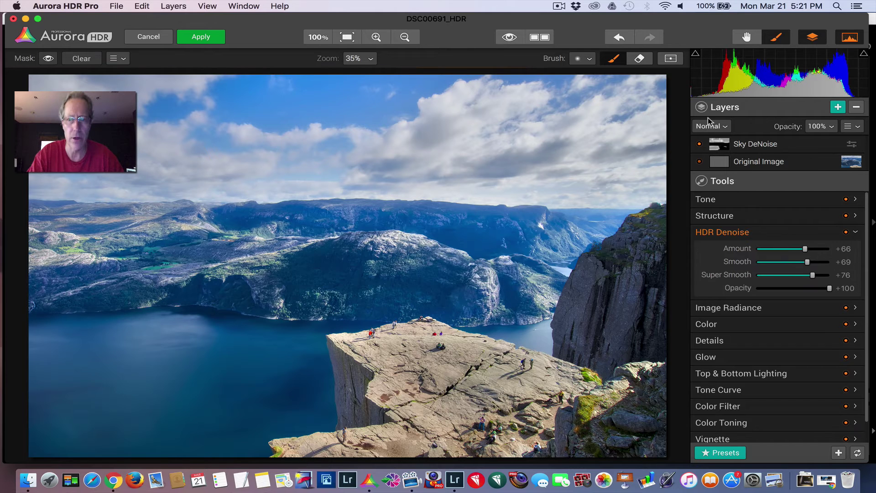
left_click(699, 145)
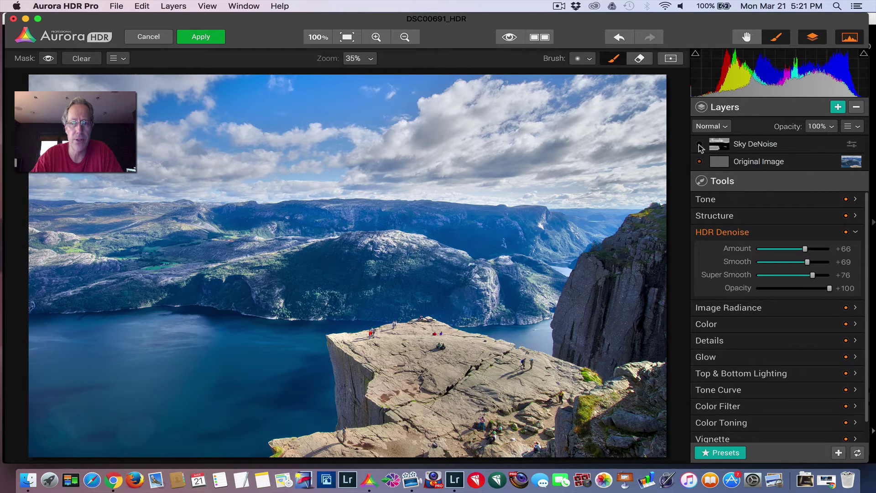
left_click(699, 145)
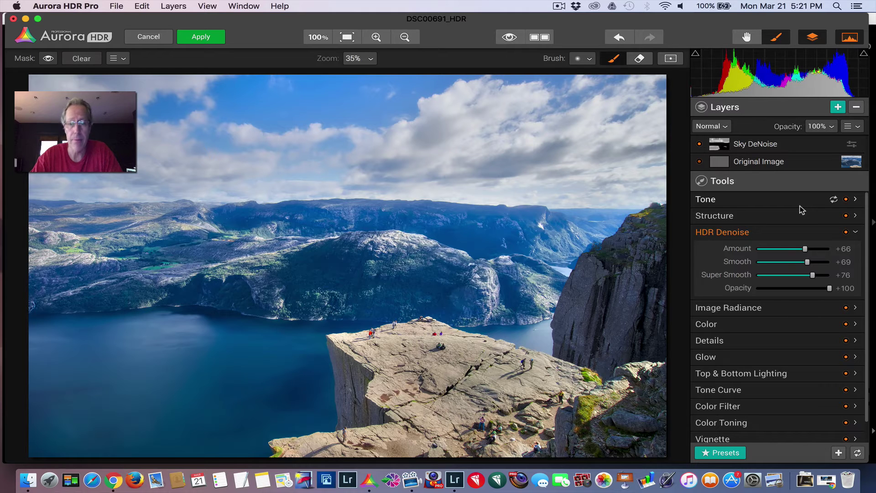
left_click(508, 39)
left_click(508, 39)
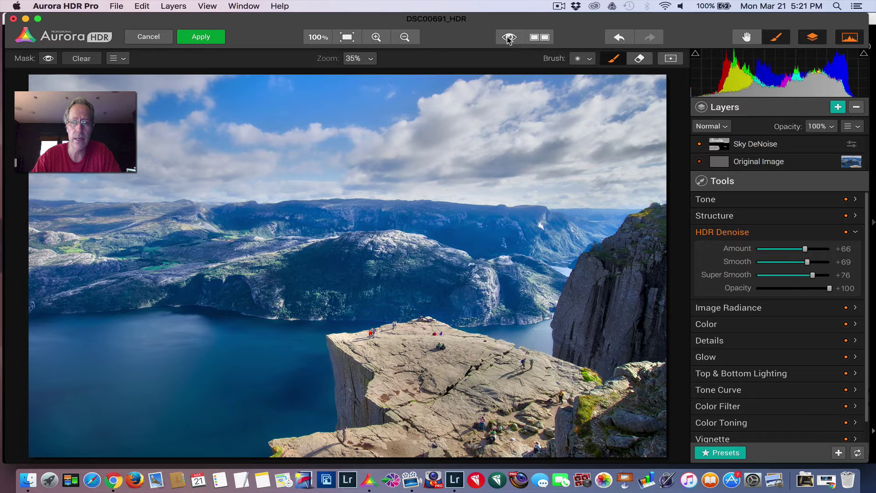
left_click(508, 39)
left_click(508, 38)
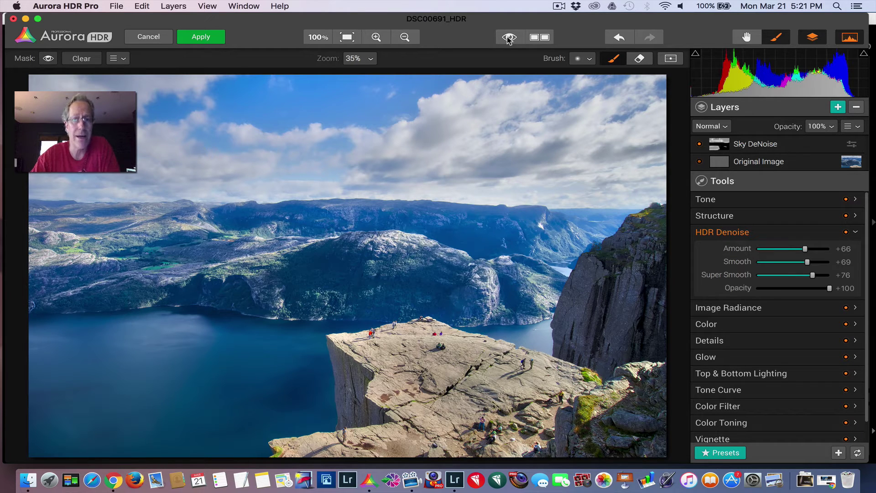
left_click(508, 39)
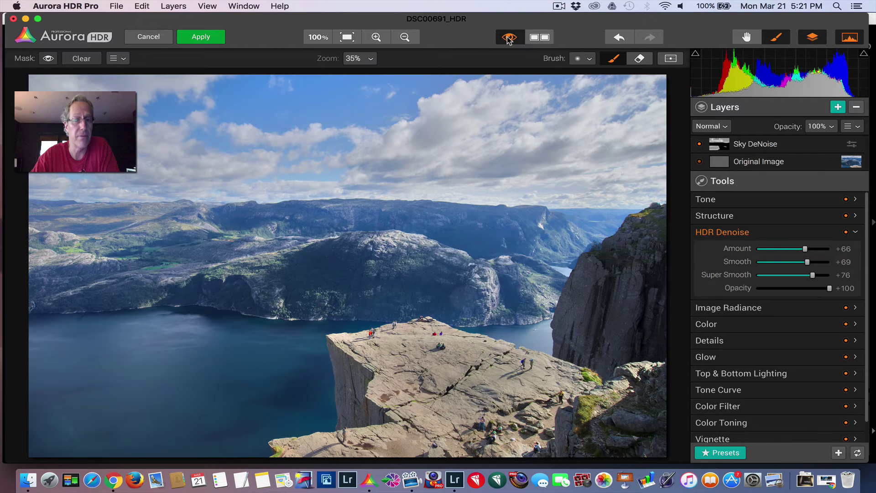
left_click(507, 38)
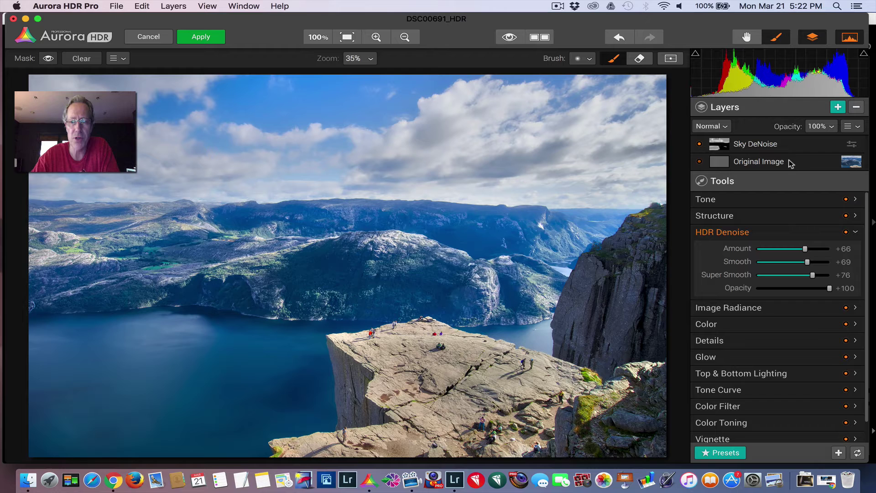
- Add a 'Detail Pop' layer above Sky DeNoise, paint a first mask stroke on the left hills, and show the mask overlay
left_click(840, 105)
type("Det")
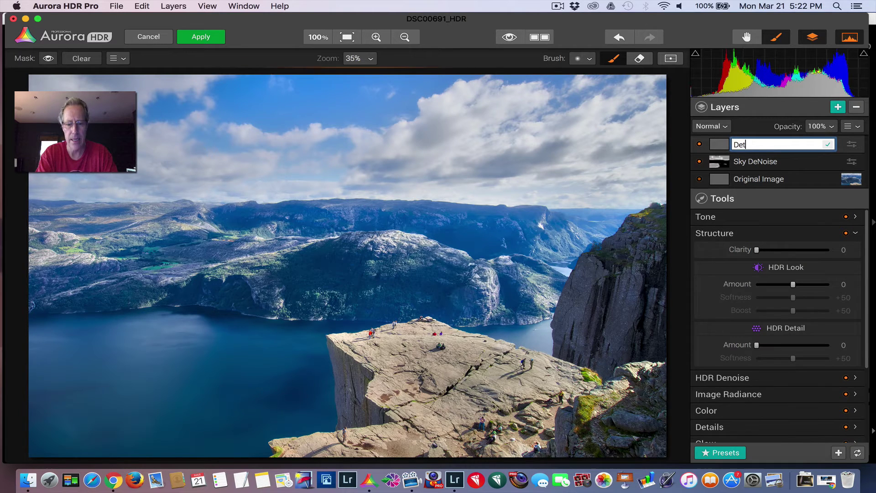
type("ail Pop")
key("Return")
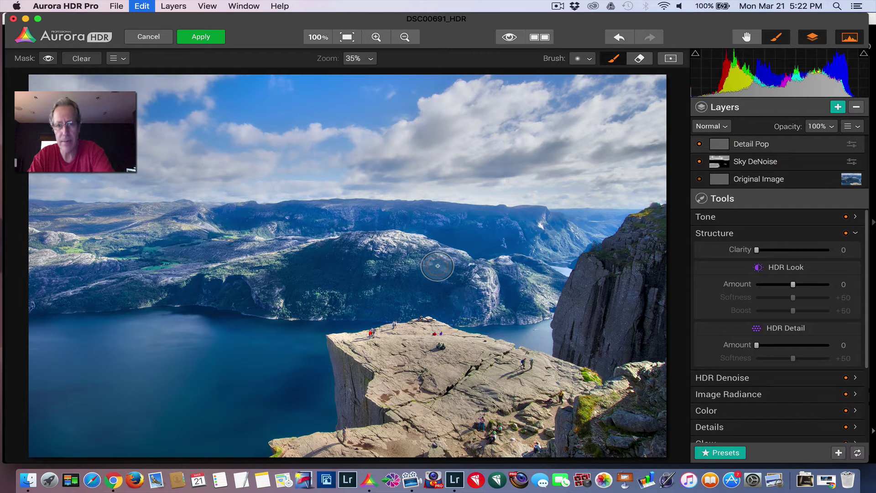
mouse_move(96, 230)
left_mouse_down()
mouse_move(41, 227)
mouse_move(137, 235)
left_mouse_up()
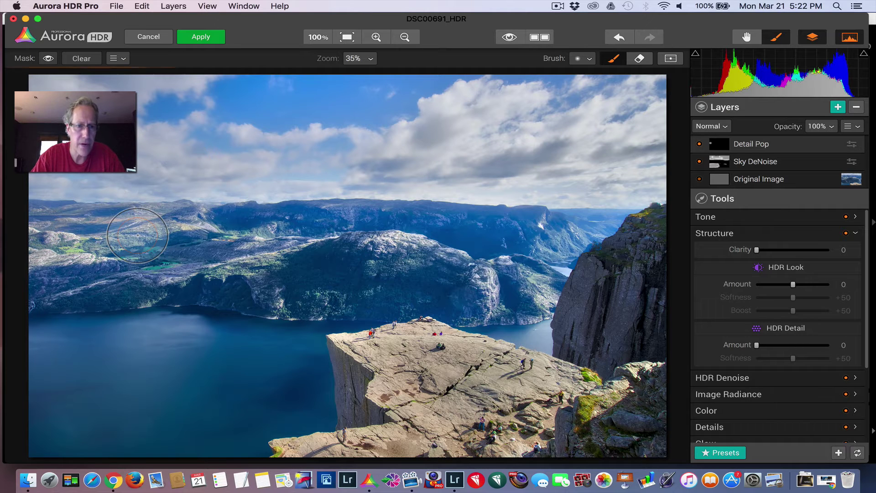
left_click(48, 59)
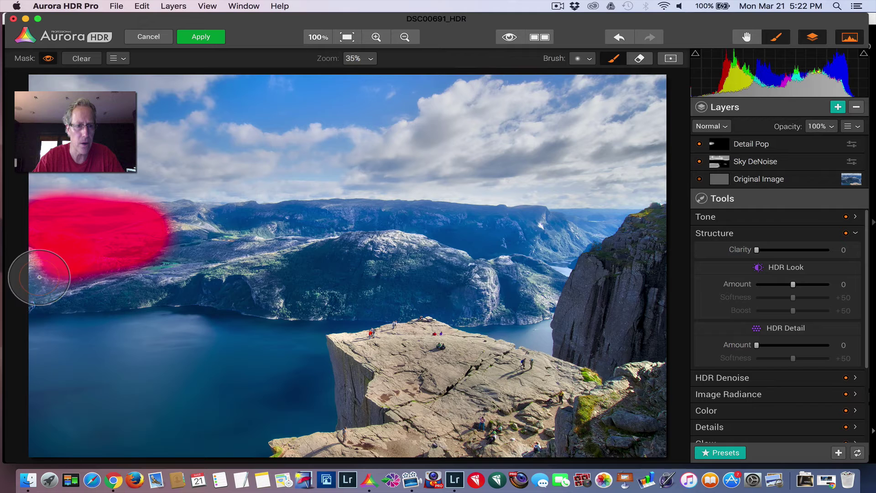
- Paint the Detail Pop mask over the left mountains, the mountain behind the cliff, and the rock's edges with a smaller brush
mouse_move(40, 294)
left_mouse_down()
mouse_move(170, 276)
mouse_move(348, 294)
mouse_move(404, 290)
mouse_move(339, 232)
mouse_move(191, 223)
mouse_move(167, 229)
mouse_move(437, 254)
mouse_move(381, 228)
mouse_move(580, 241)
mouse_move(648, 224)
left_mouse_up()
mouse_move(516, 277)
left_mouse_down()
mouse_move(497, 273)
mouse_move(549, 287)
mouse_move(429, 292)
mouse_move(444, 293)
mouse_move(464, 275)
mouse_move(360, 226)
mouse_move(320, 296)
mouse_move(287, 299)
mouse_move(175, 276)
mouse_move(475, 284)
mouse_move(614, 320)
mouse_move(593, 324)
mouse_move(591, 335)
mouse_move(584, 297)
mouse_move(575, 334)
mouse_move(581, 349)
mouse_move(624, 269)
mouse_move(649, 371)
mouse_move(638, 442)
mouse_move(528, 434)
mouse_move(601, 414)
mouse_move(583, 399)
mouse_move(599, 378)
mouse_move(517, 392)
mouse_move(541, 379)
mouse_move(503, 380)
mouse_move(459, 361)
mouse_move(425, 378)
mouse_move(414, 346)
mouse_move(351, 360)
mouse_move(384, 420)
mouse_move(512, 439)
mouse_move(383, 445)
mouse_move(431, 455)
mouse_move(433, 445)
mouse_move(358, 444)
mouse_move(371, 444)
mouse_move(275, 455)
mouse_move(349, 435)
mouse_move(350, 401)
mouse_move(425, 406)
left_mouse_up()
key("bracketleft")
key("bracketleft")
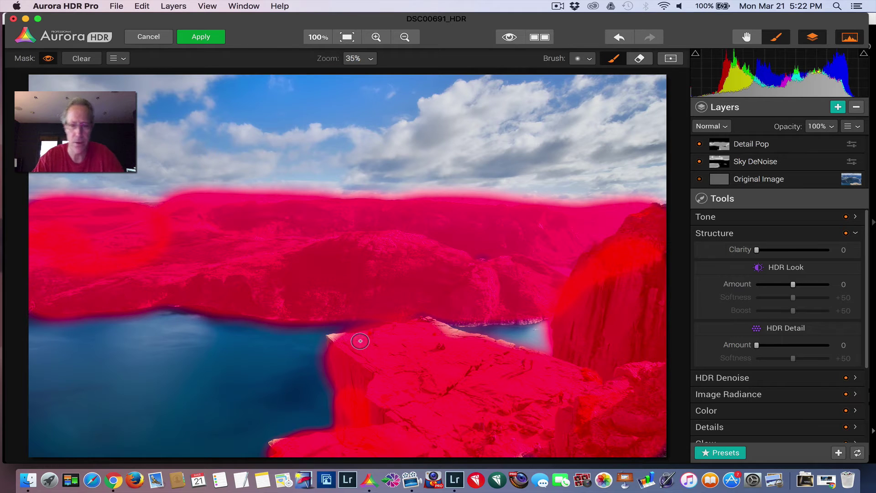
mouse_move(339, 340)
left_mouse_down()
mouse_move(452, 327)
mouse_move(429, 321)
mouse_move(527, 356)
mouse_move(450, 322)
mouse_move(545, 312)
left_mouse_up()
left_click_drag(477, 252, 484, 258)
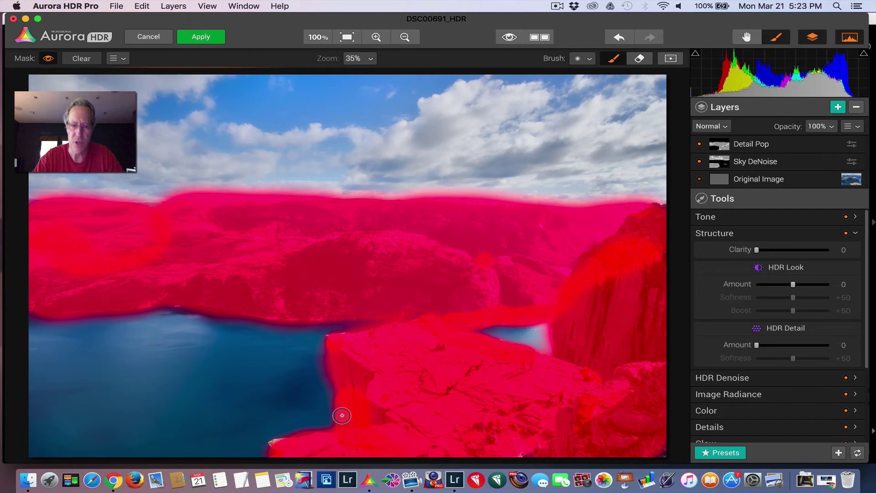
mouse_move(280, 448)
left_mouse_down()
mouse_move(270, 447)
mouse_move(279, 454)
mouse_move(374, 405)
left_mouse_up()
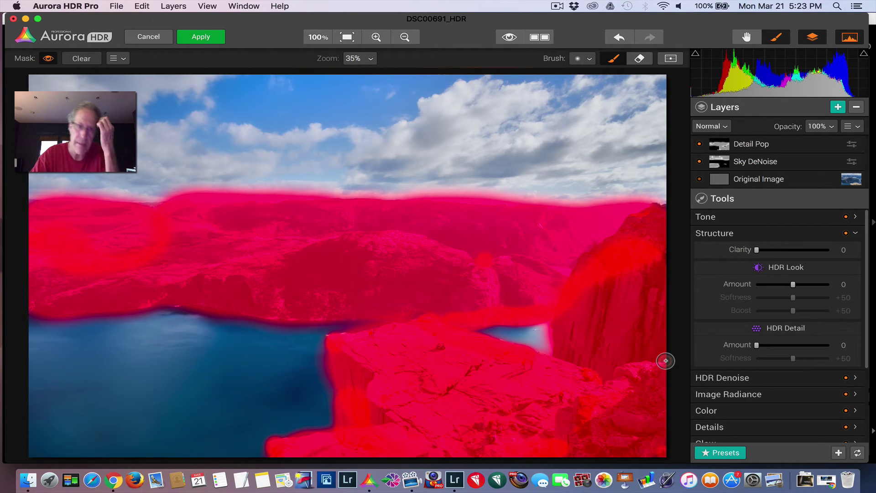
left_click(48, 57)
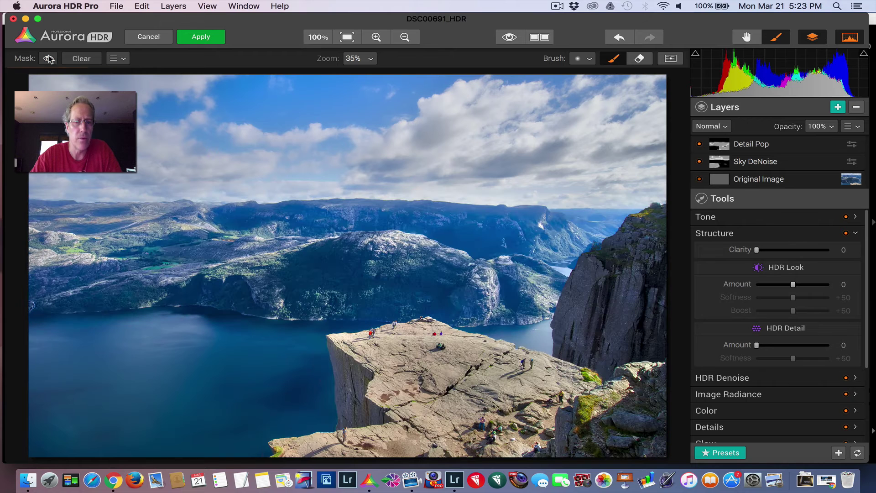
left_click(754, 234)
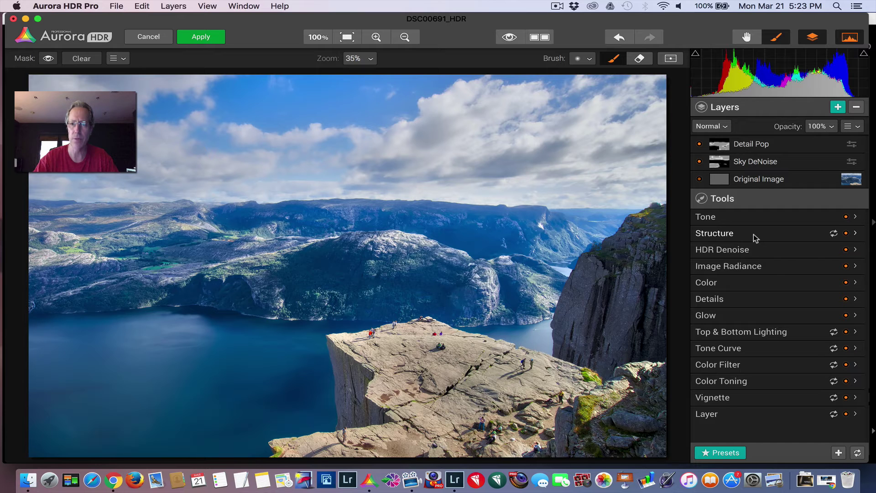
- On Detail Pop, set Structure to Clarity +29, HDR Look Amount +22 and HDR Detail Amount +17
left_click(760, 147)
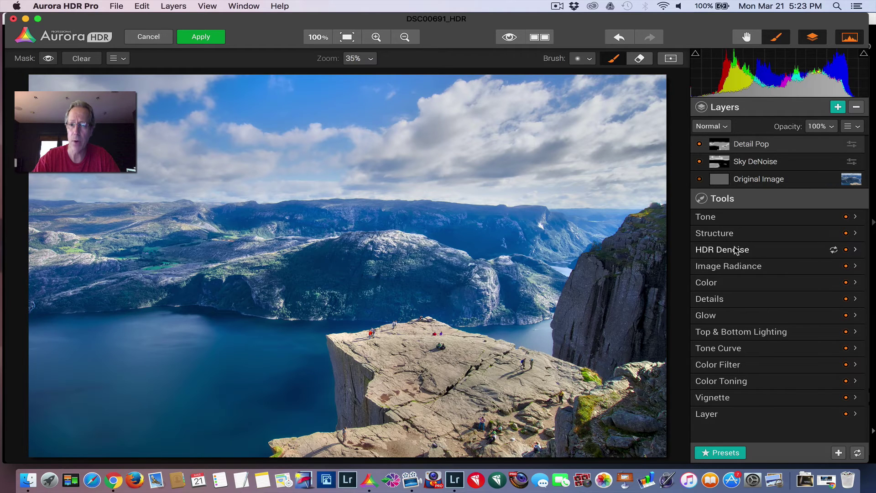
left_click(744, 234)
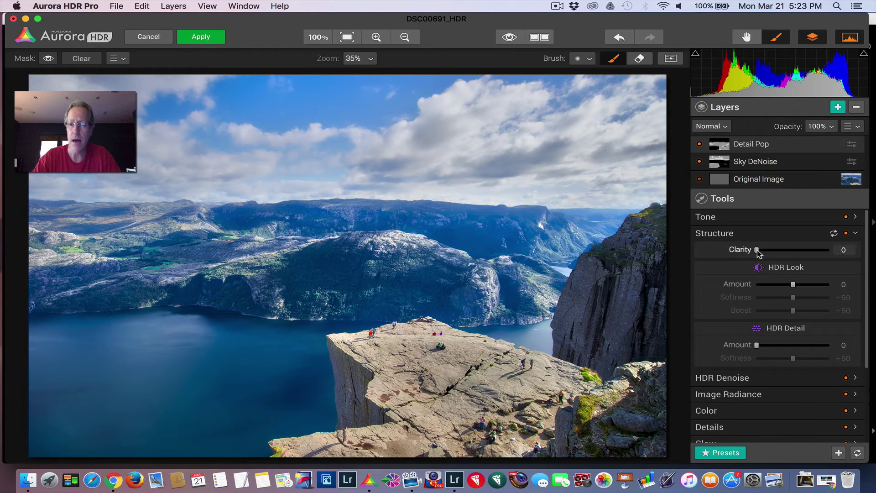
left_click_drag(757, 250, 778, 251)
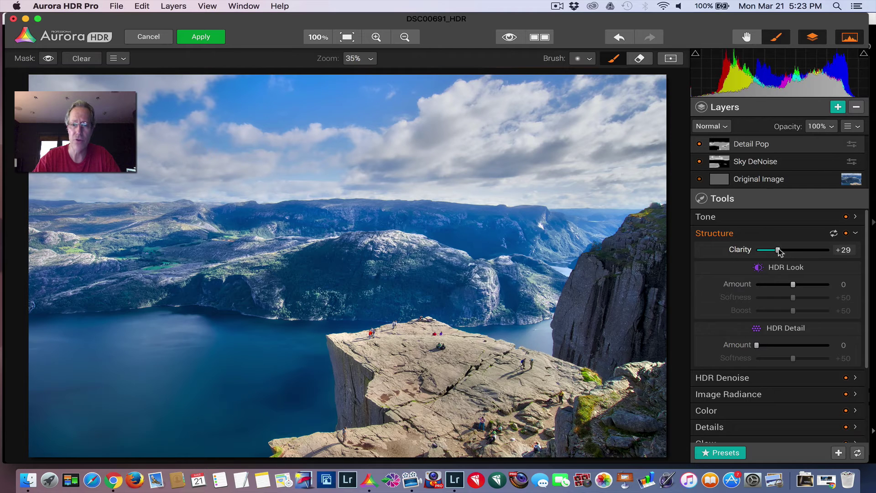
left_click_drag(793, 284, 801, 285)
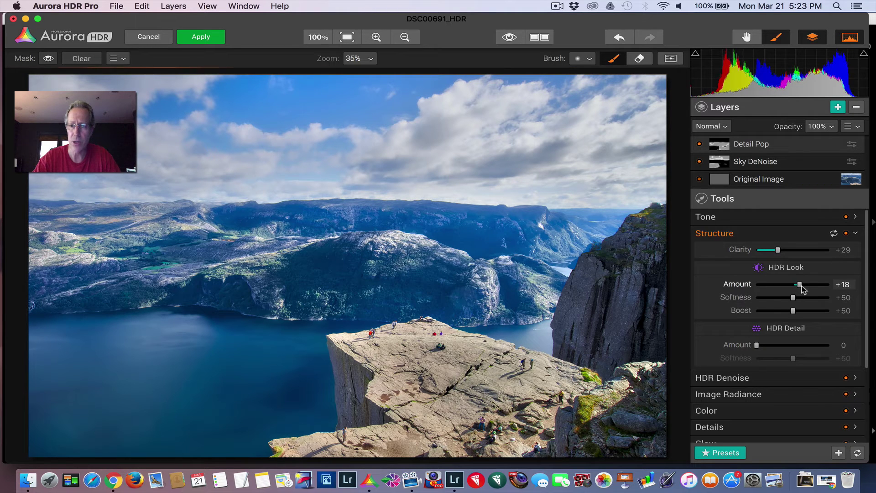
left_click_drag(757, 345, 769, 345)
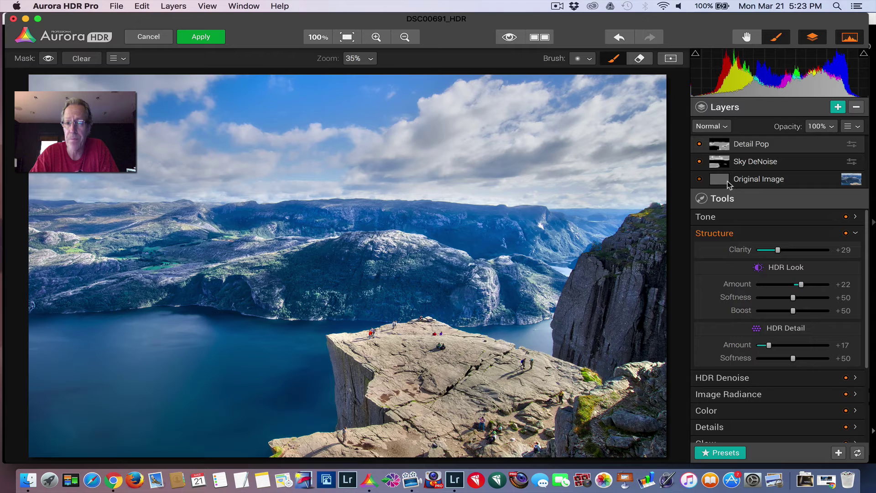
left_click(699, 144)
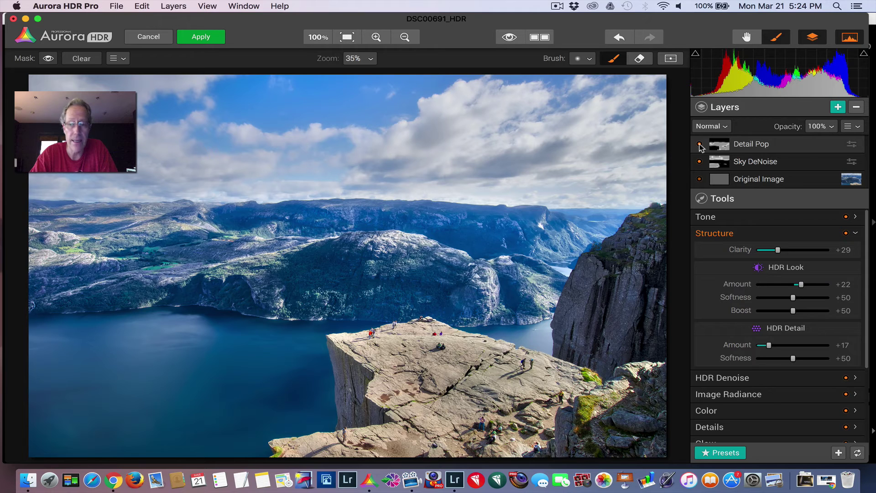
left_click(699, 145)
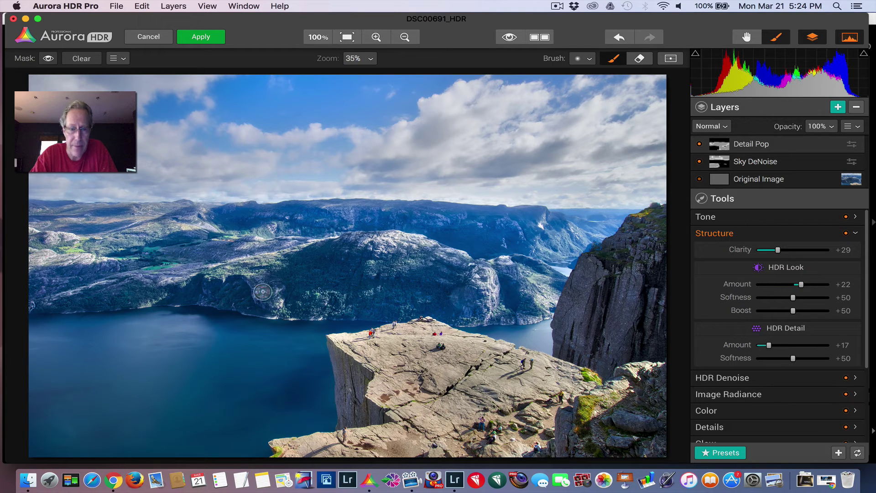
left_click(699, 144)
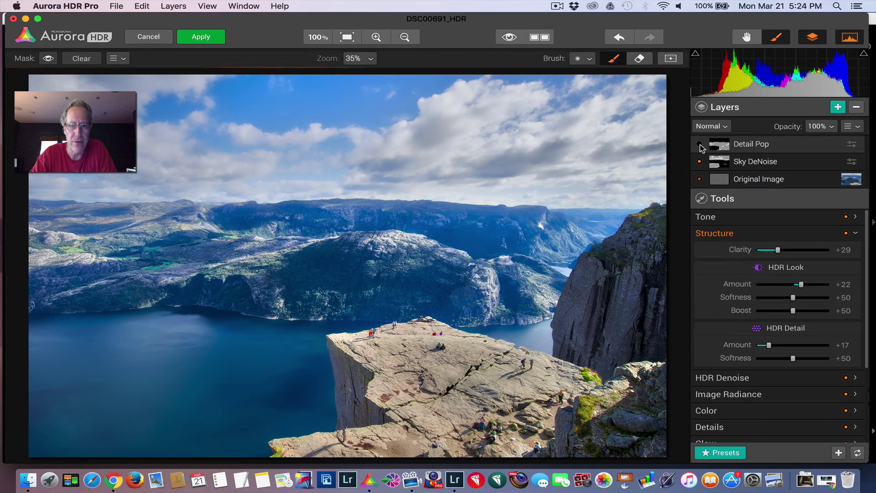
left_click(699, 144)
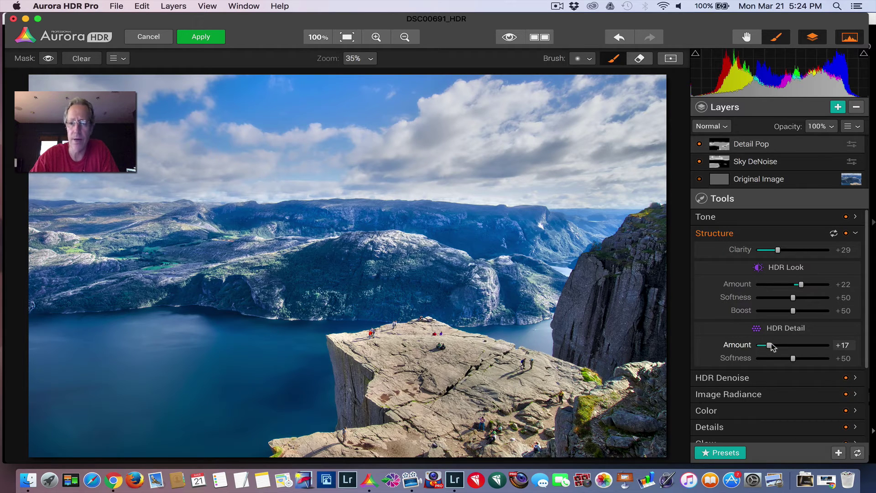
left_click_drag(770, 346, 793, 345)
left_click_drag(801, 284, 821, 285)
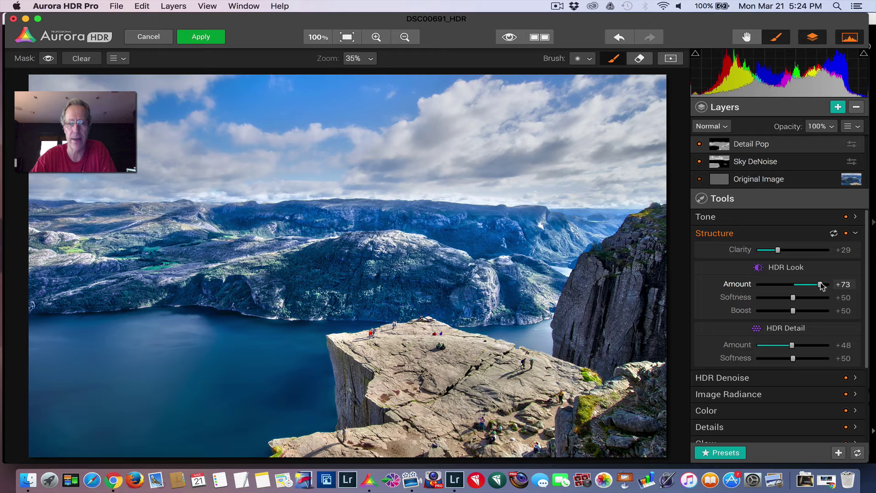
left_click_drag(821, 285, 806, 284)
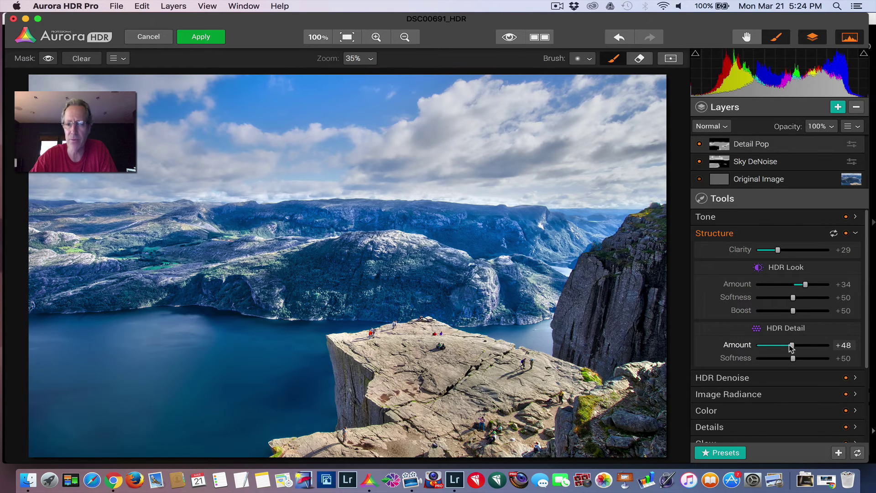
left_click_drag(791, 345, 772, 345)
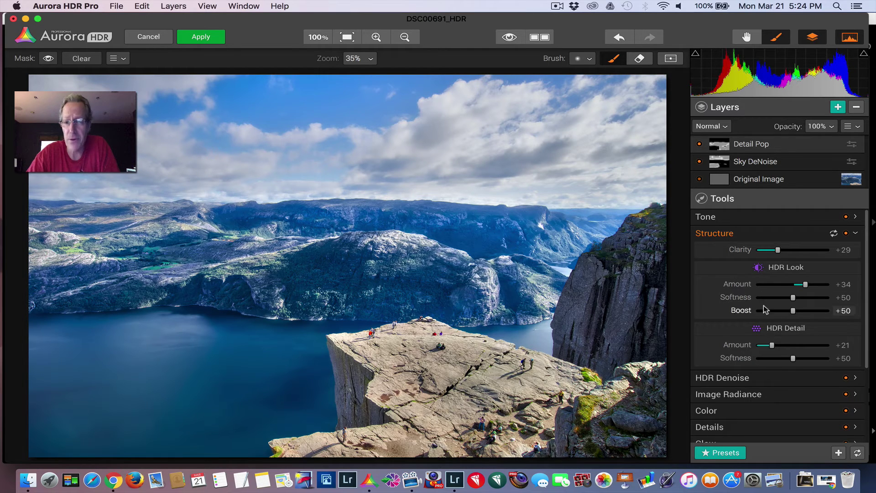
left_click(699, 145)
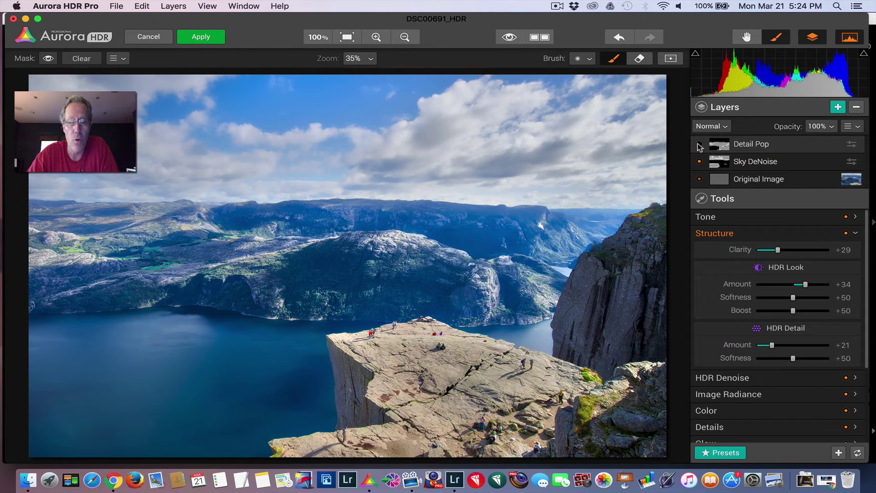
left_click(699, 145)
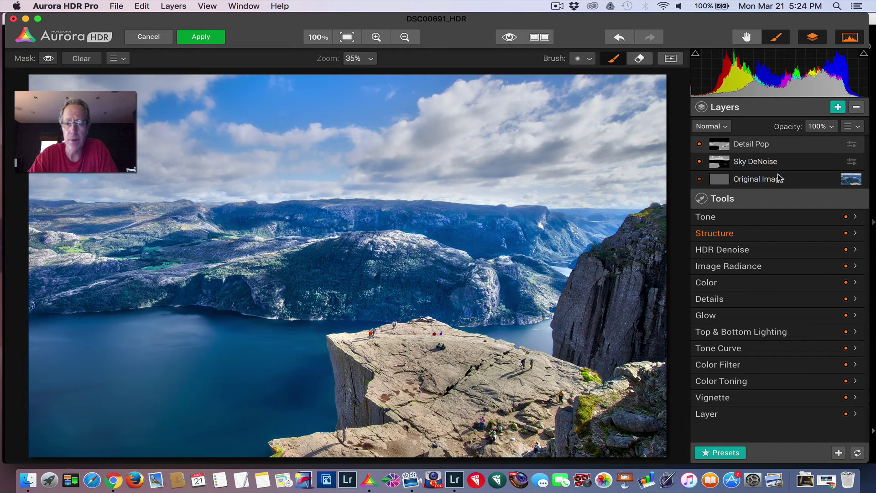
- Add a new adjustment layer named 'Sky light'
left_click(837, 108)
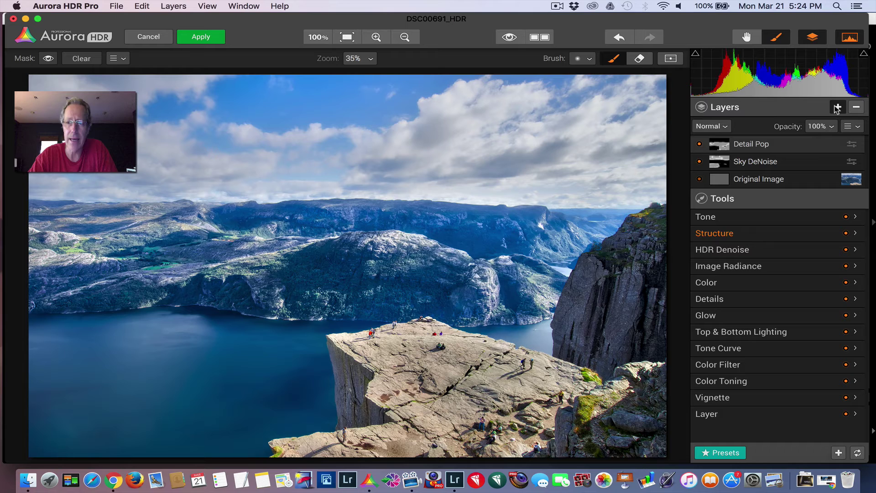
type("S")
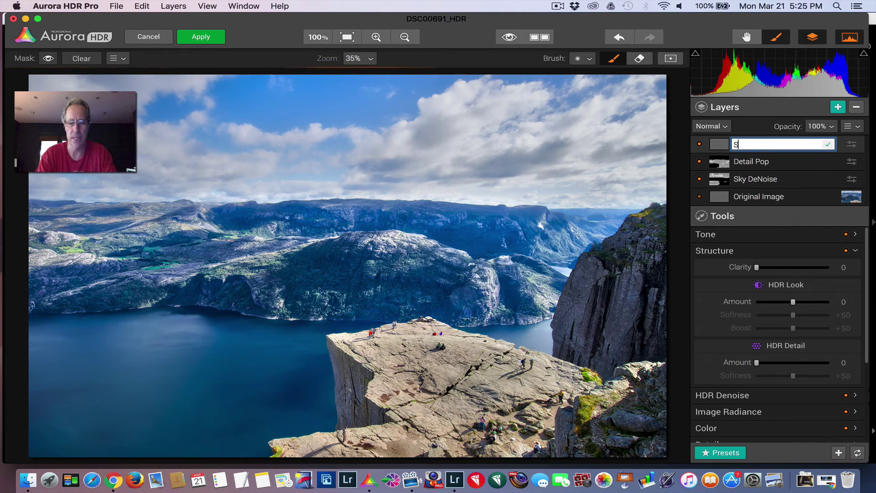
type("ky light")
key("Return")
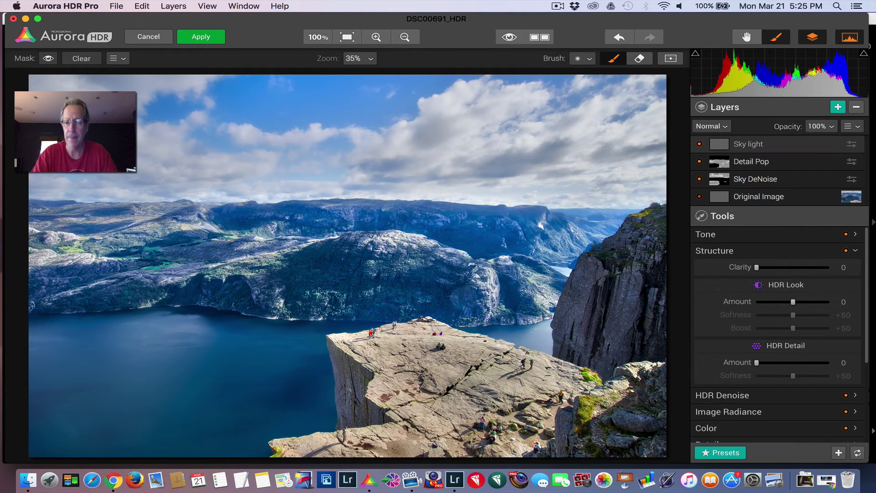
- Darken the photo's top with Top & Bottom Lighting: Top about -41, Shift +56, Rotation reset to 0
left_click(763, 251)
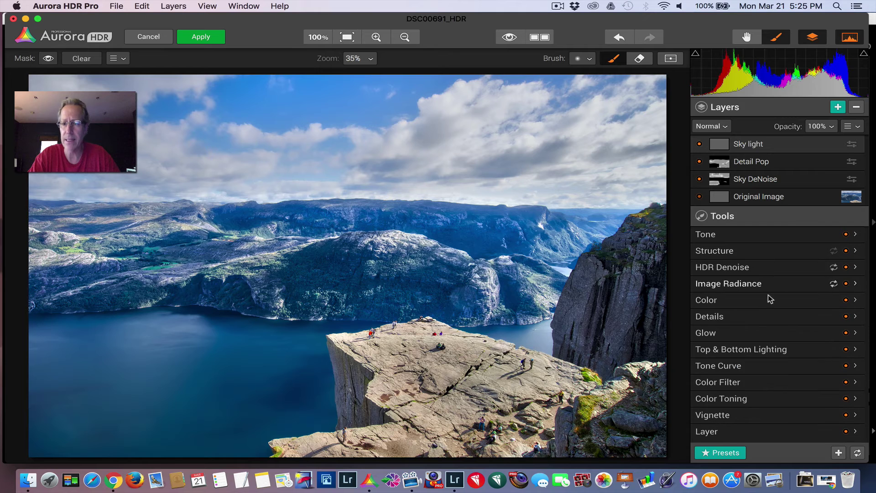
left_click(769, 351)
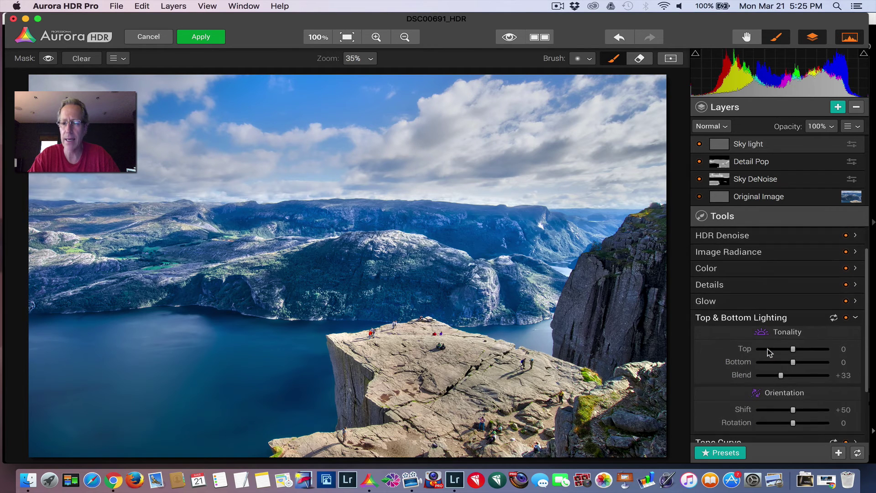
left_click_drag(793, 344, 781, 348)
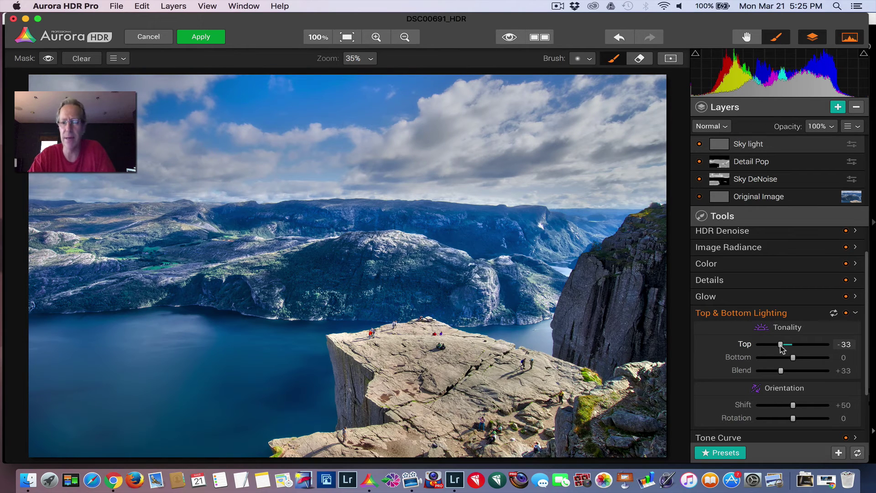
left_click(793, 405)
mouse_move(794, 405)
left_mouse_down()
mouse_move(773, 408)
mouse_move(798, 414)
mouse_move(786, 417)
mouse_move(793, 419)
left_mouse_up()
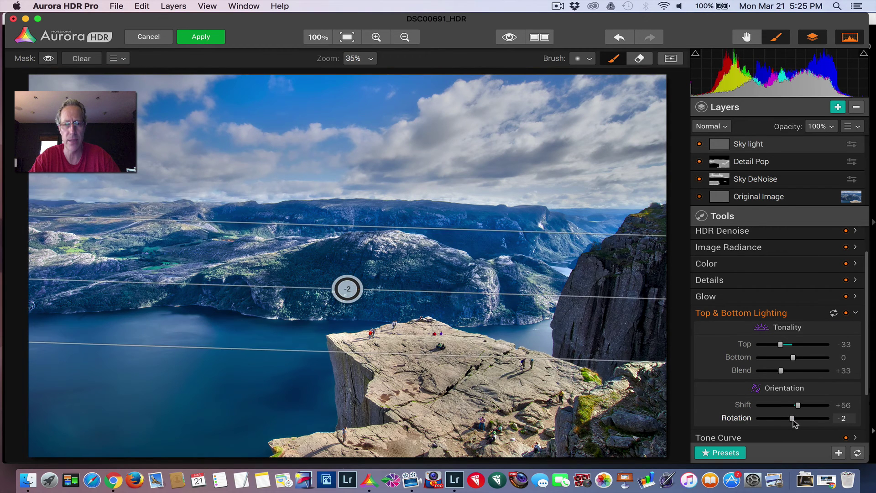
double_click(746, 419)
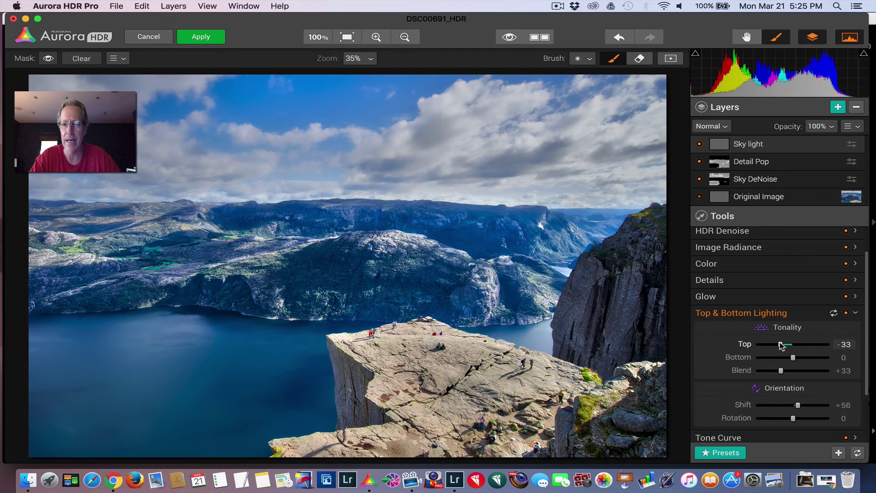
left_click_drag(781, 345, 778, 346)
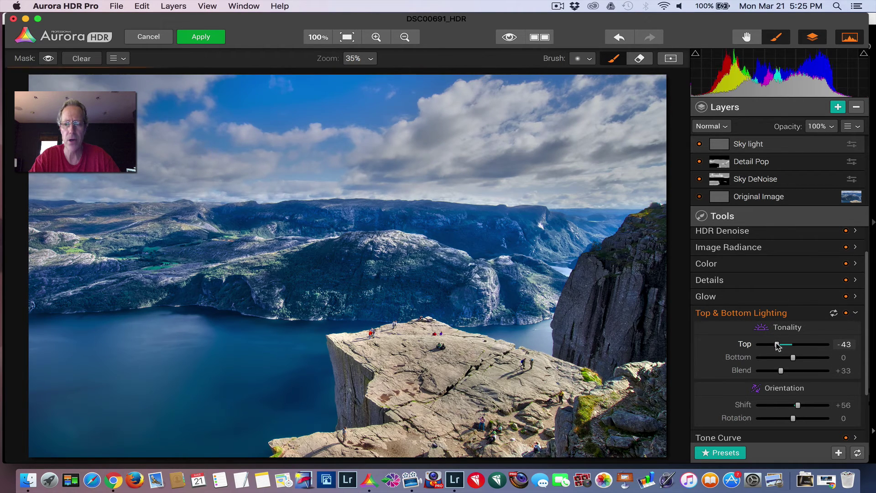
- Ease Sky light's Top darkening to -26, toggling the layer's visibility to compare
left_click(700, 144)
left_click(699, 144)
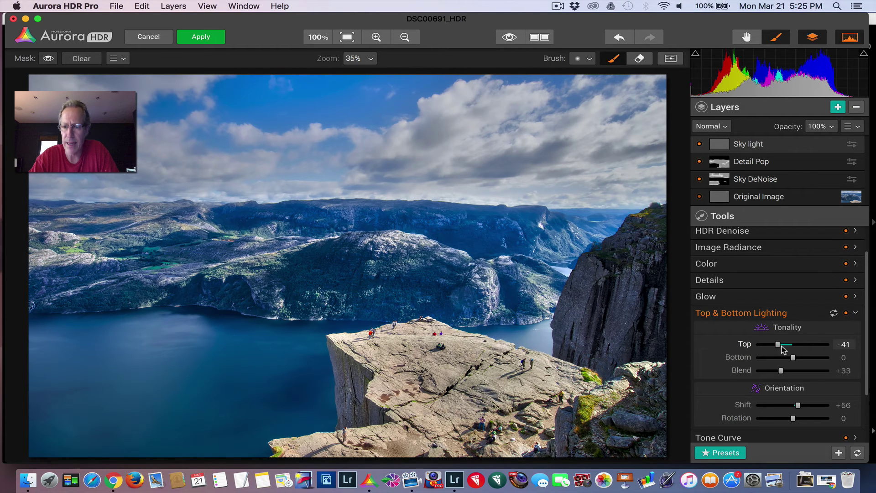
left_click_drag(779, 344, 785, 346)
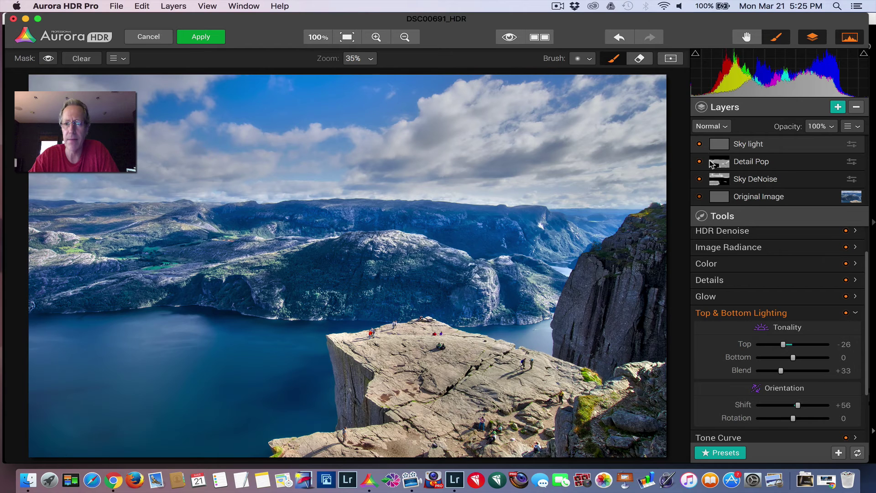
left_click(700, 144)
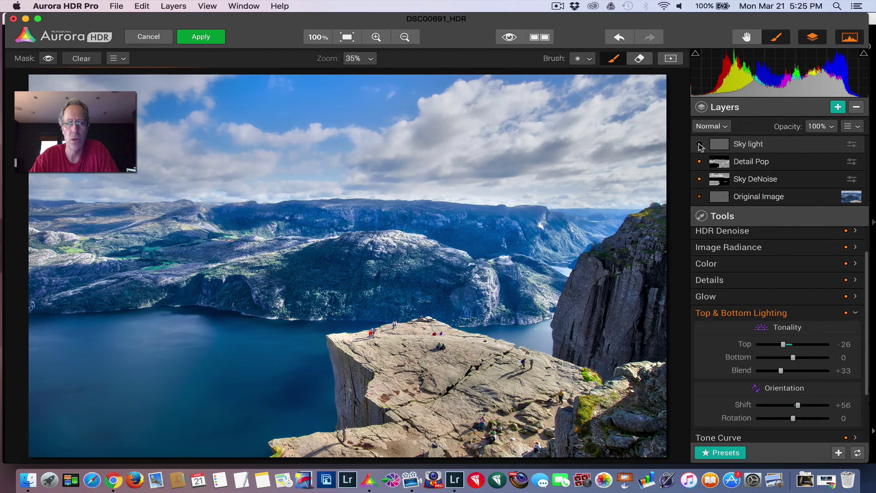
left_click(700, 144)
left_click(700, 145)
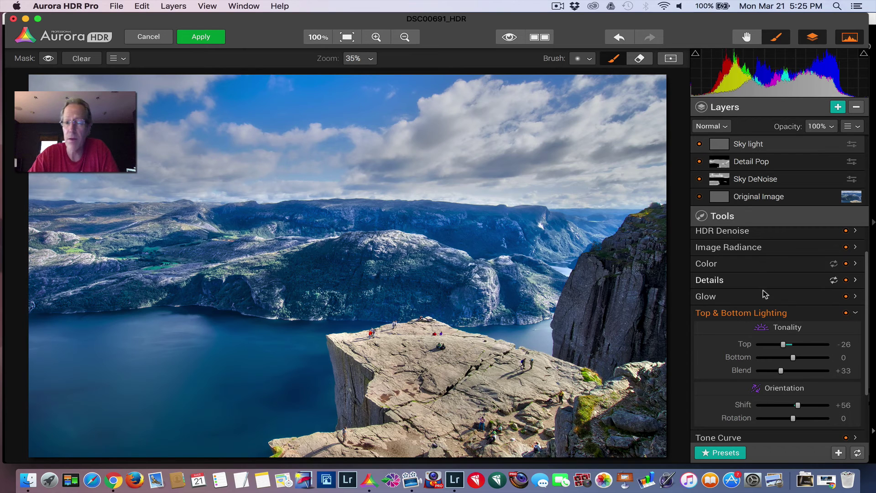
- Collapse Top & Bottom Lighting, then expand Color Toning and collapse it again unchanged
left_click(757, 314)
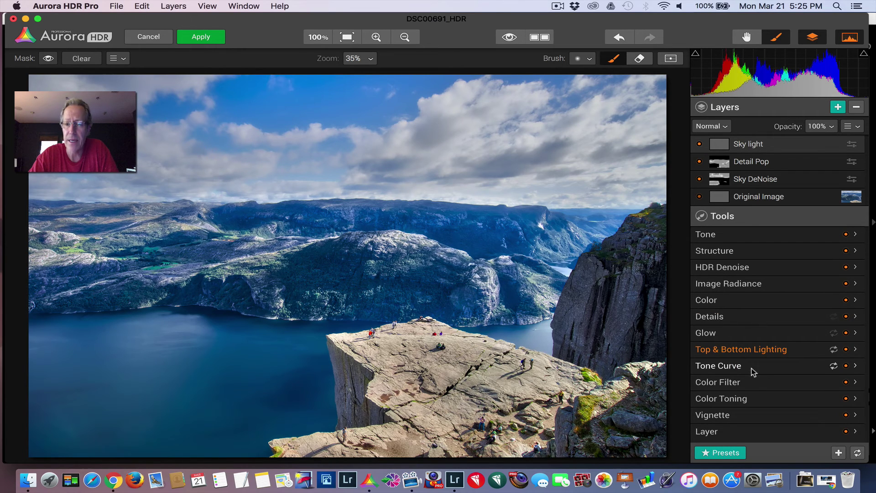
left_click(752, 399)
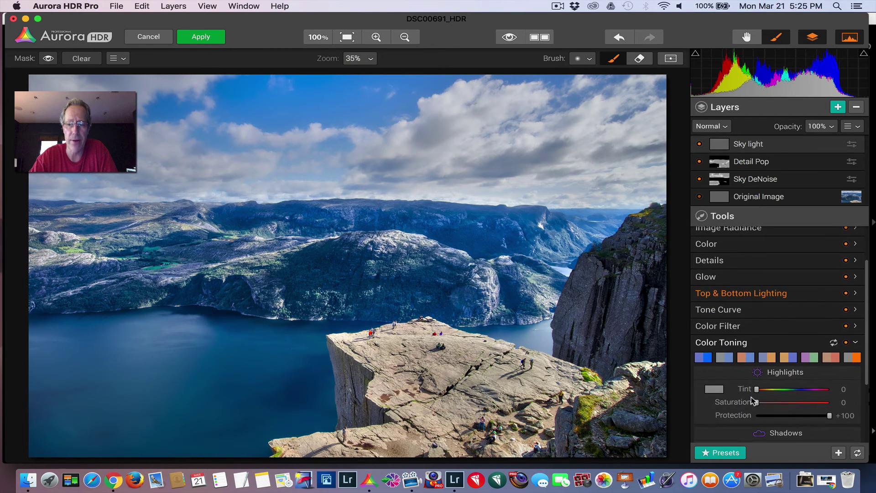
scroll(753, 400, "up", 2)
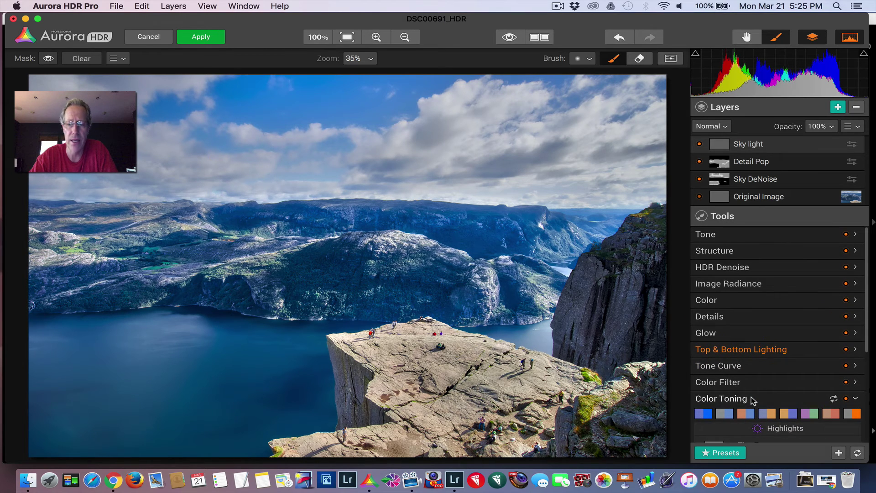
left_click(752, 400)
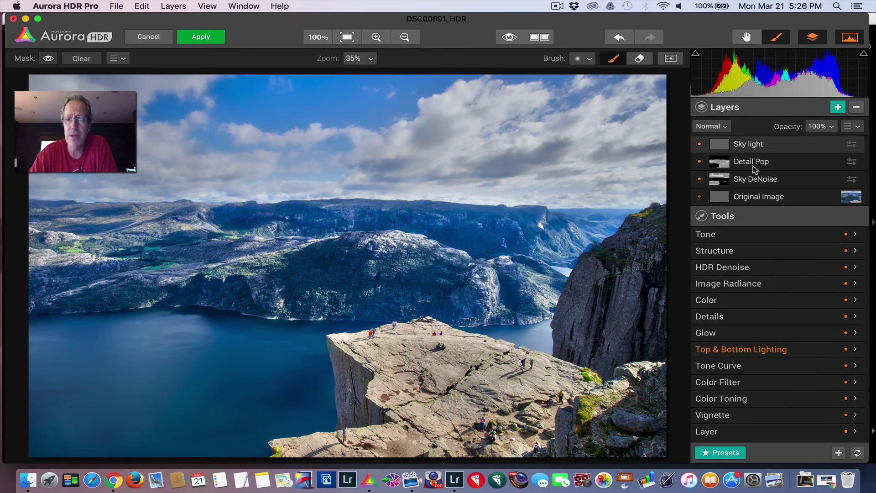
left_click(512, 38)
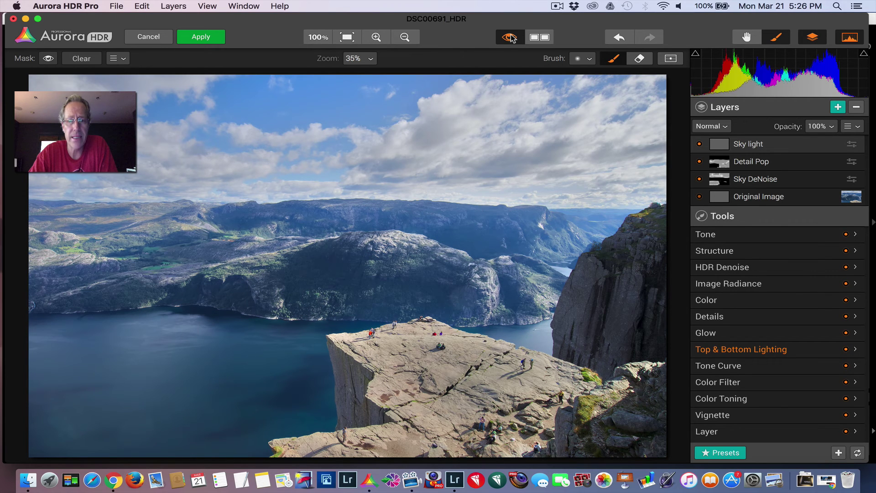
left_click(512, 38)
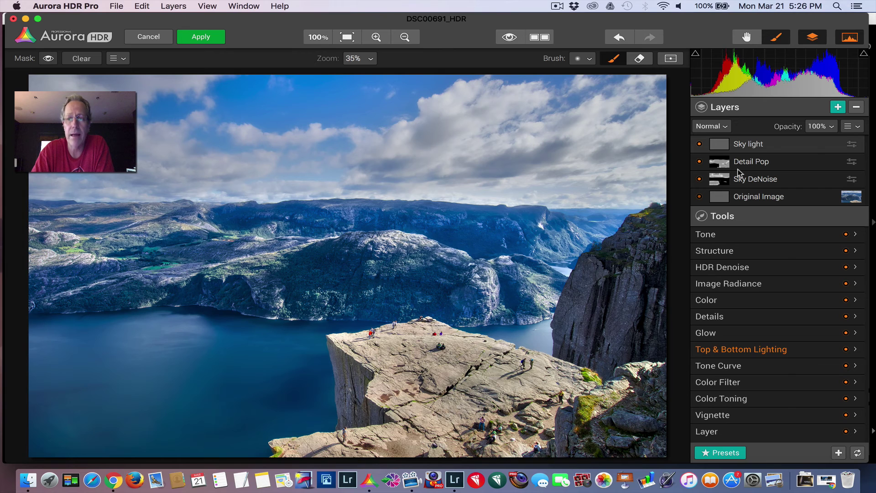
- Reduce Sky light's Top darkening from -26 to -15, then hide the layer to compare
left_click(699, 144)
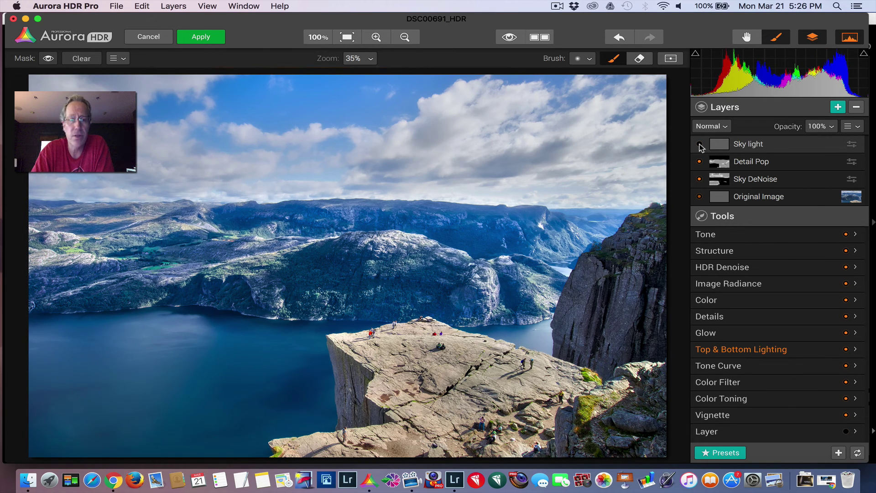
left_click(699, 145)
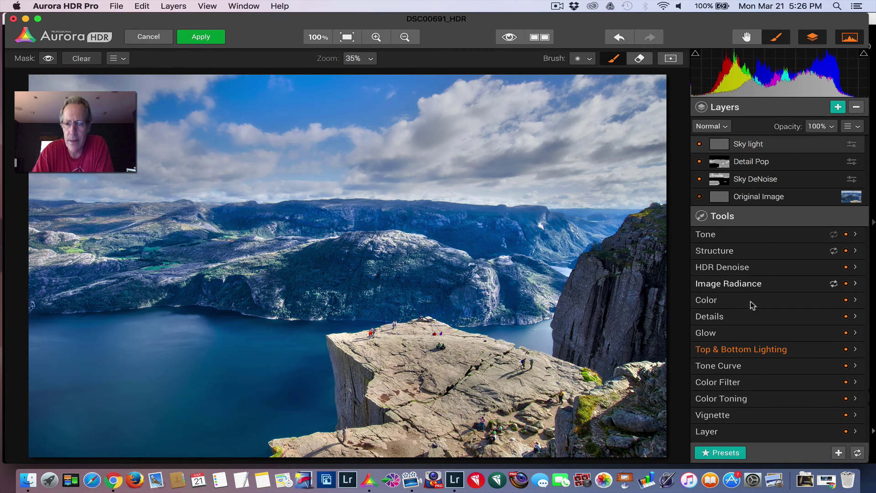
left_click(747, 350)
scroll(771, 387, "down", 2)
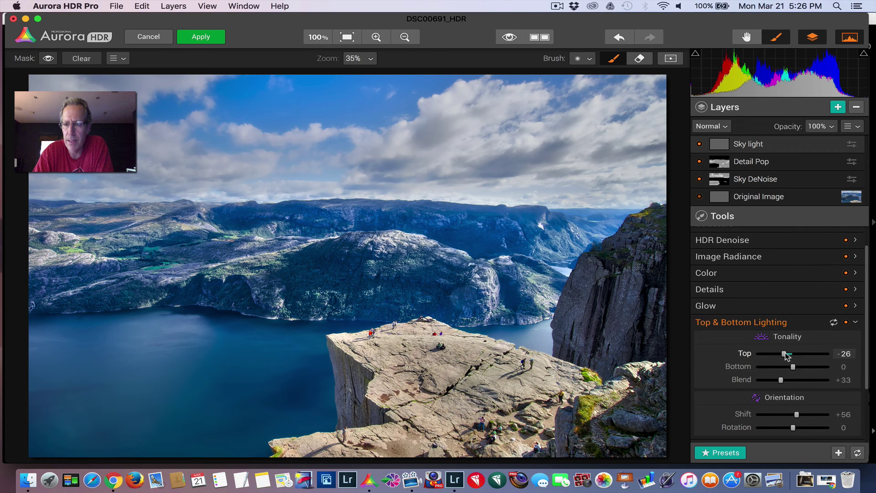
left_click_drag(786, 356, 790, 357)
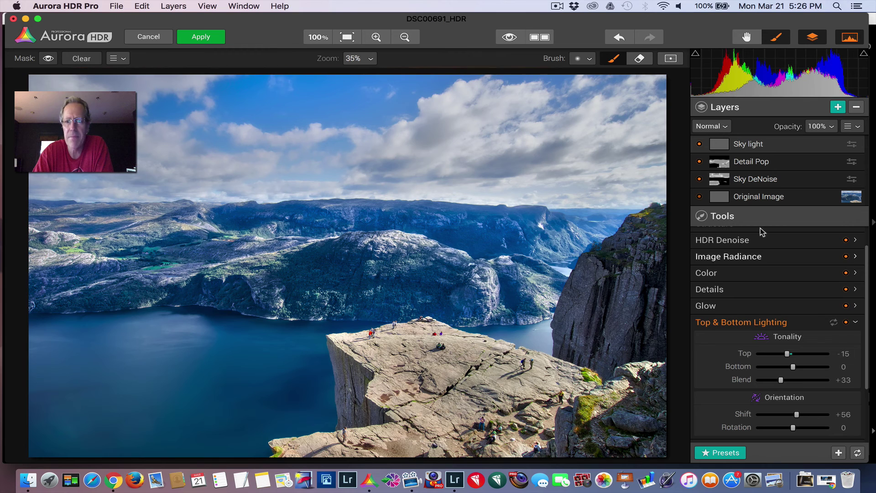
left_click(699, 144)
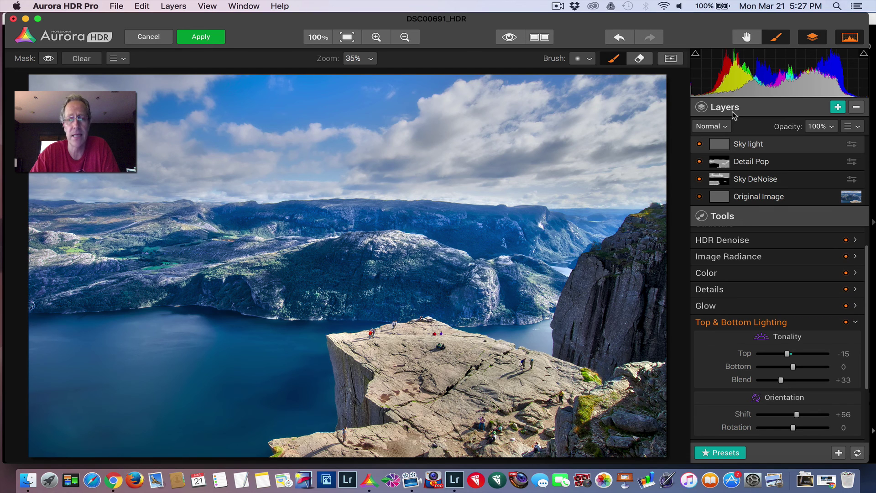
left_click(508, 38)
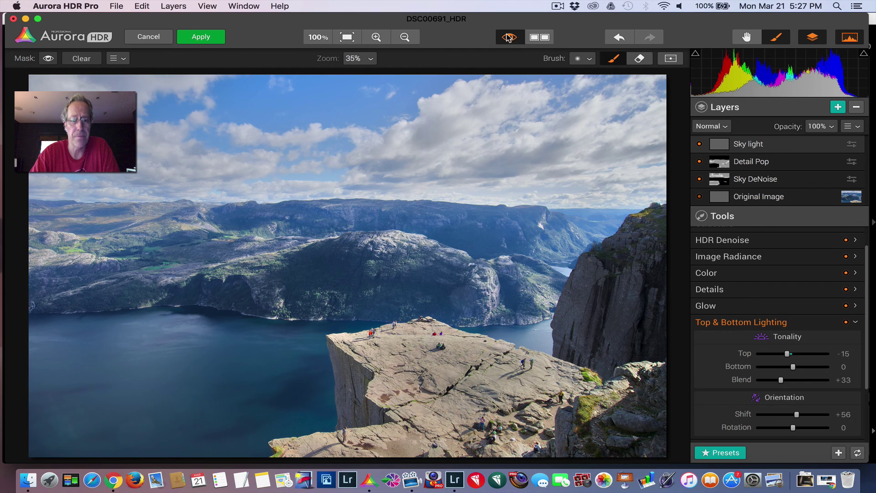
left_click(508, 38)
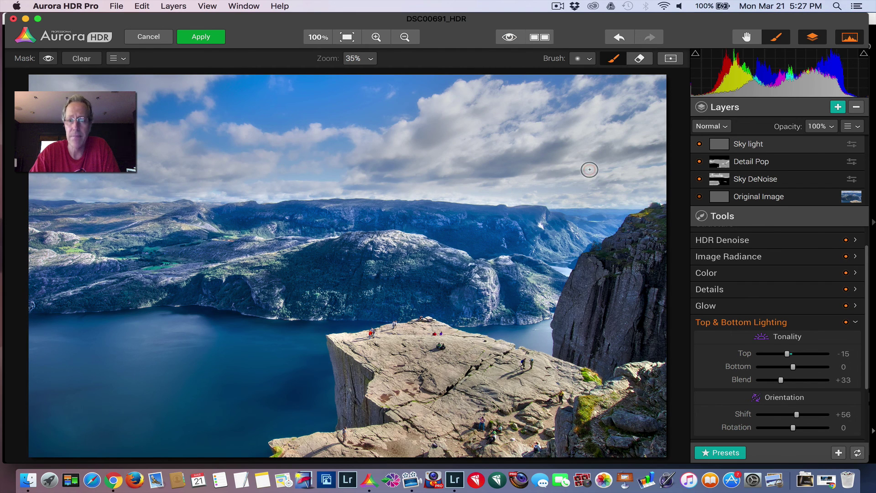